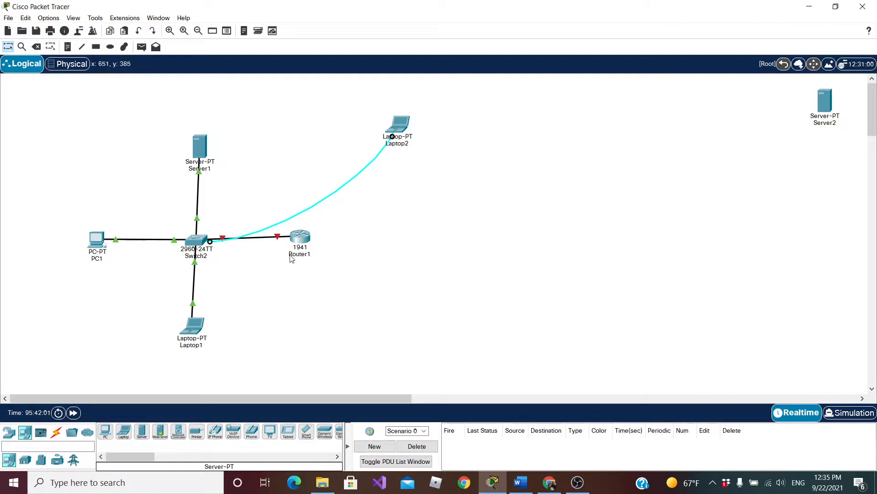
left_click_drag(47, 96, 343, 371)
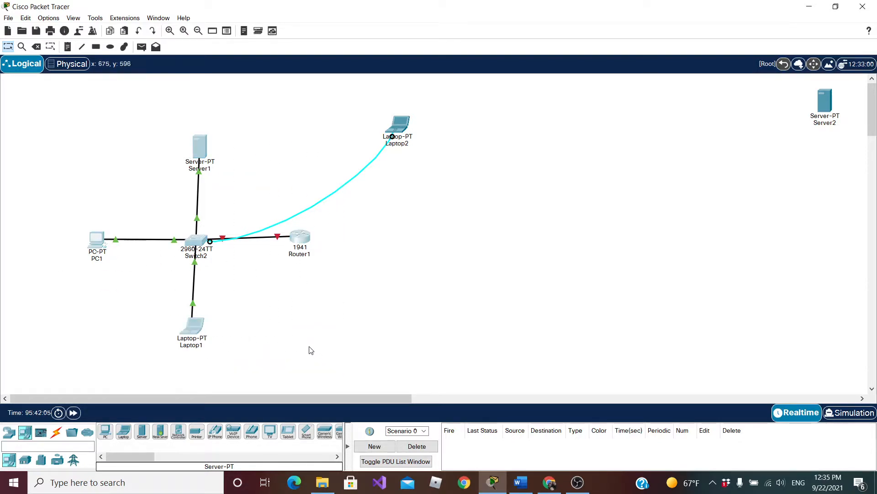
left_click(312, 350)
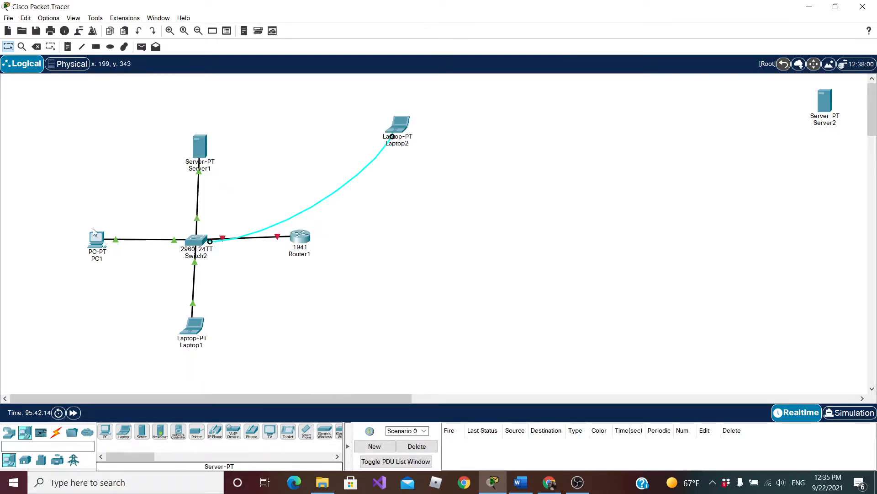
left_click_drag(63, 111, 341, 367)
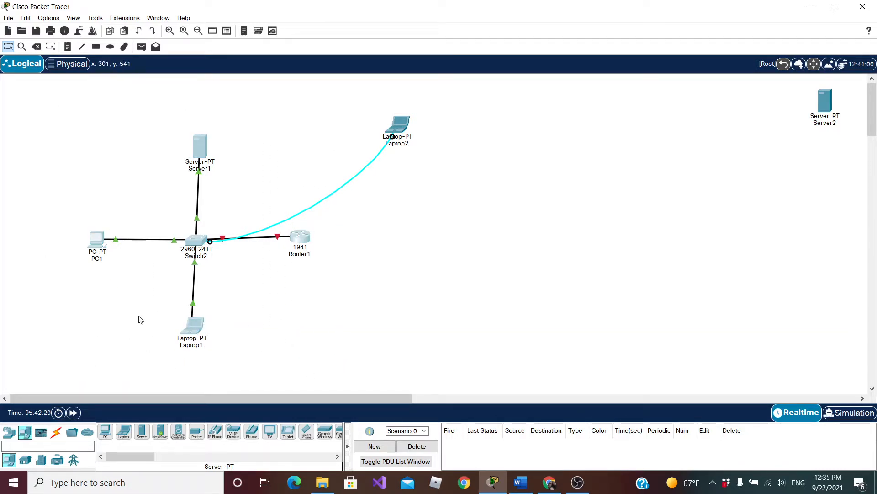
left_click(658, 222)
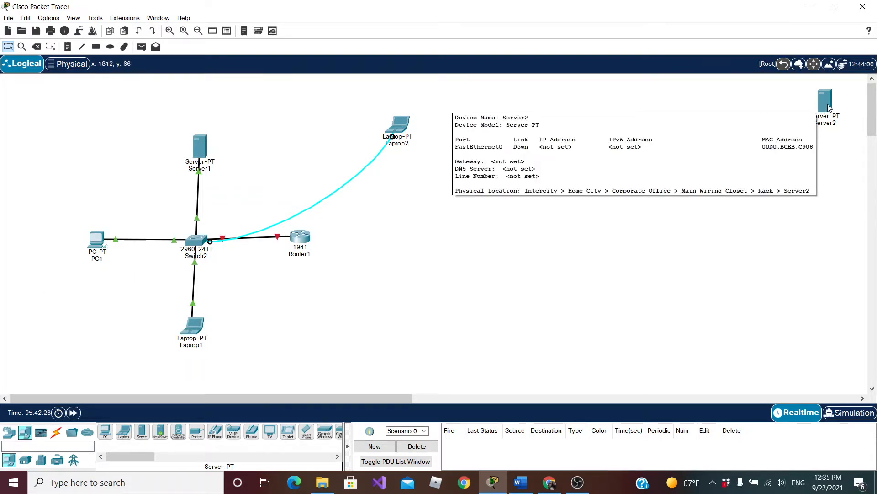
mouse_move(826, 109)
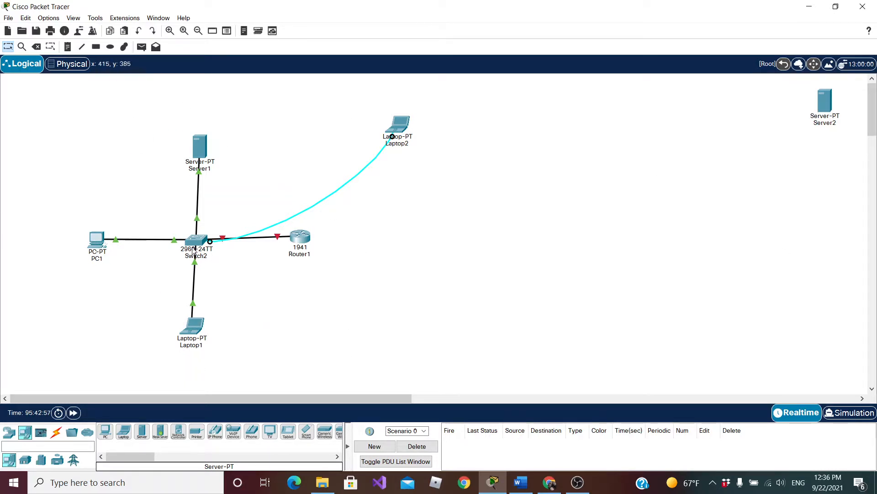
Move Router1 slightly farther away from Switch2, keeping it level with the switch
mouse_move(98, 238)
mouse_move(299, 241)
left_click_drag(300, 240, 327, 241)
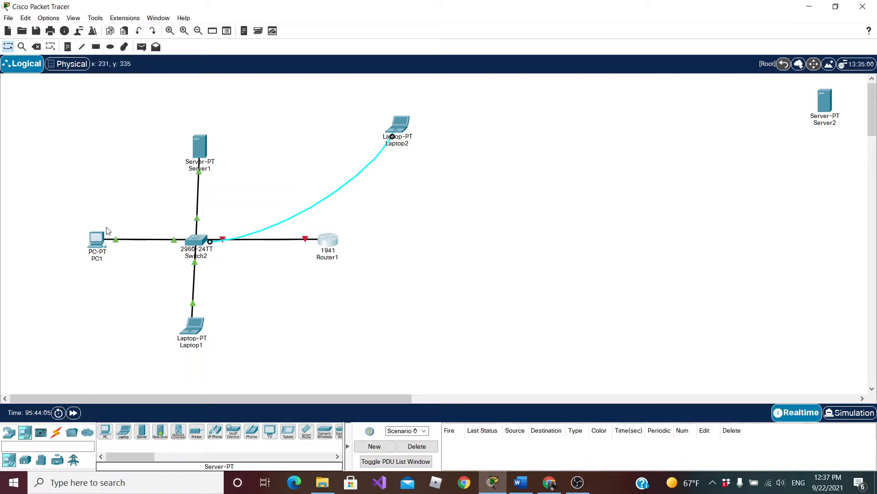
Check the default gateway in PC1's IP configuration, and close the device window
left_click(96, 242)
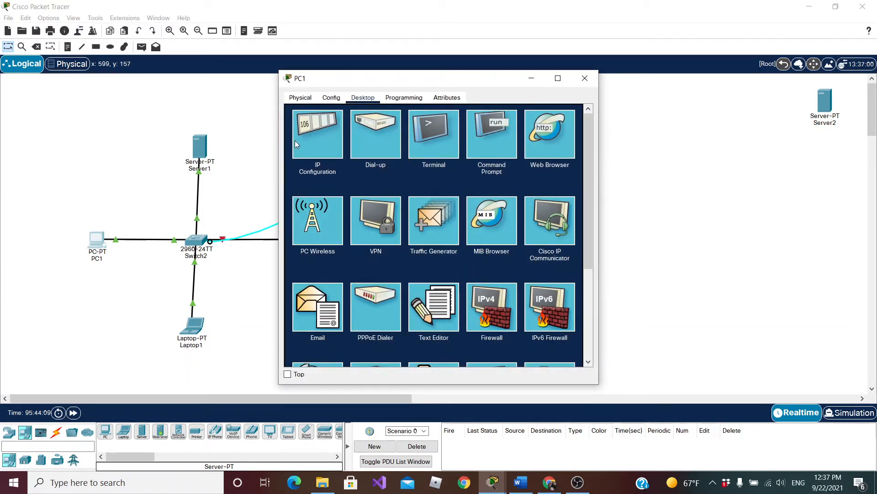
left_click(295, 141)
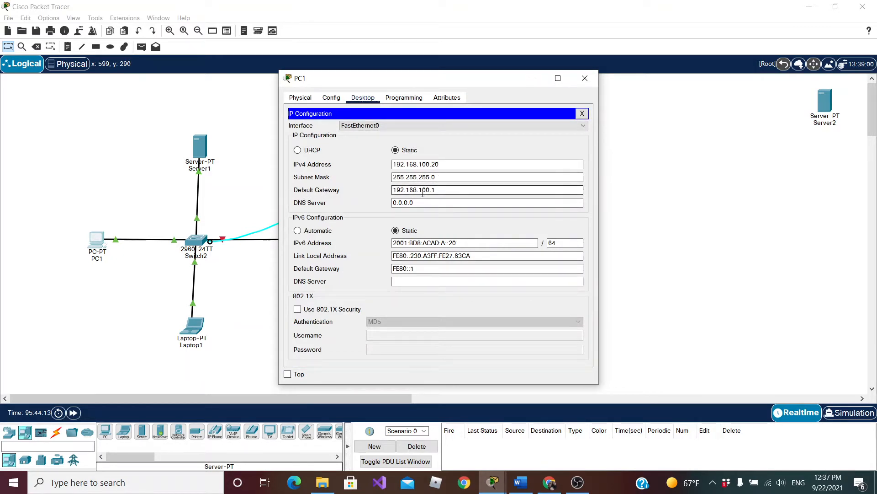
left_click_drag(438, 190, 382, 200)
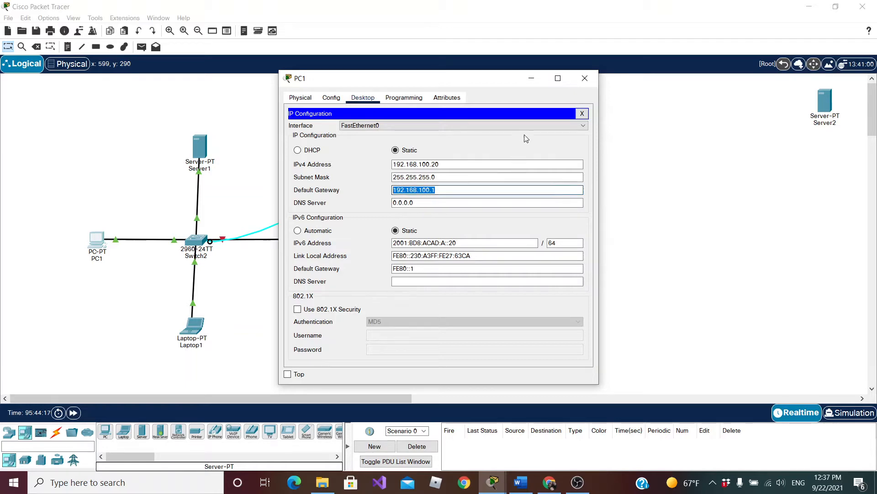
left_click(585, 79)
Check the default gateway in Server1's IP configuration, and close the device window
left_click(196, 160)
left_click(316, 137)
left_click(425, 177)
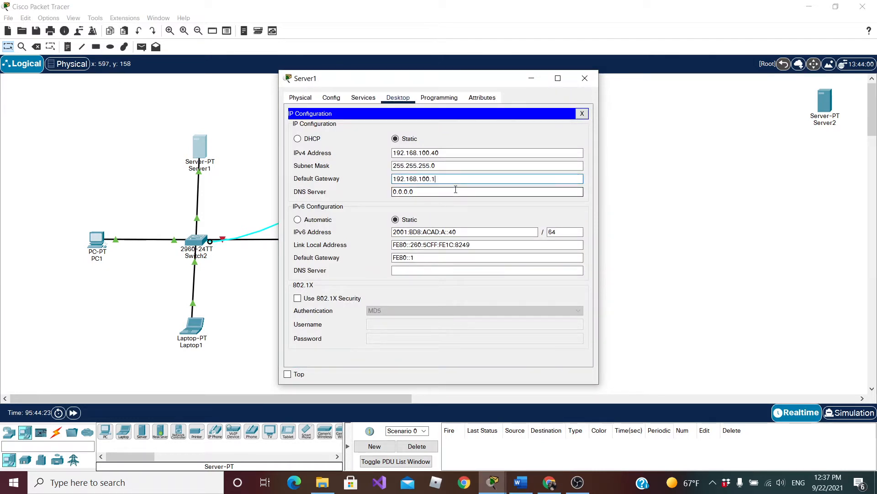
left_click(585, 78)
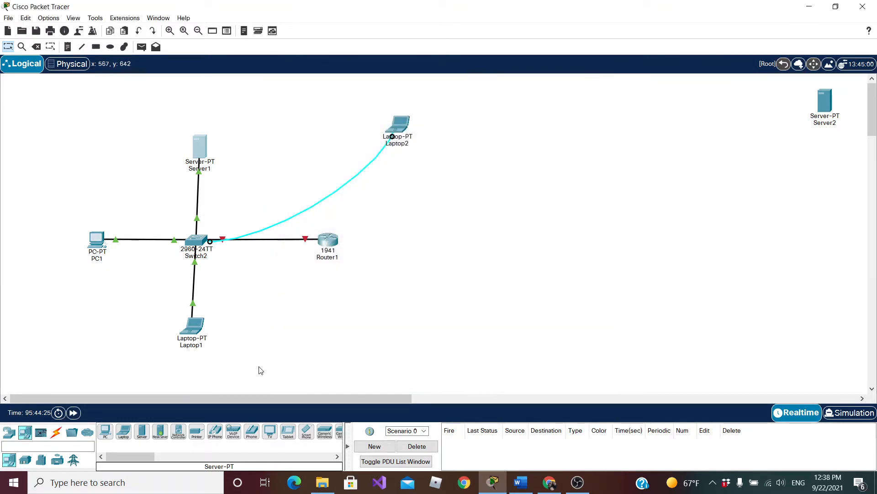
Check the default gateway in Laptop1's IP configuration, and close the device window
left_click(192, 325)
left_click(320, 156)
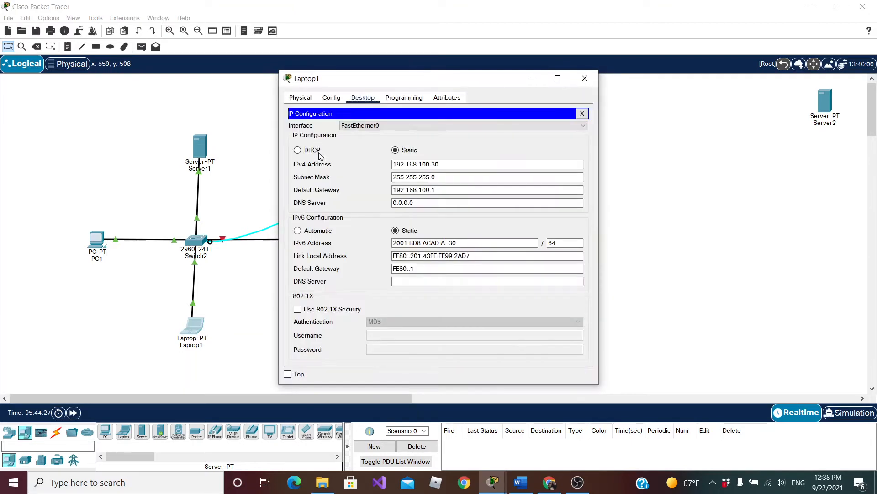
left_click(434, 190)
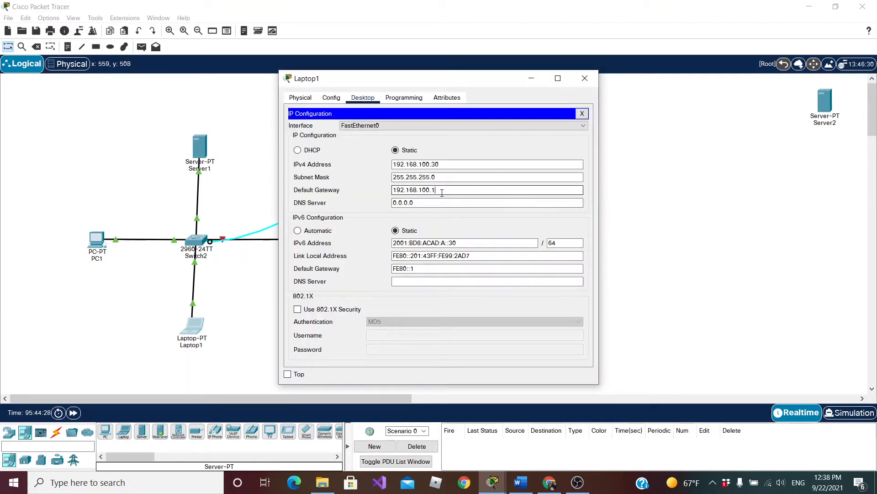
left_click(587, 79)
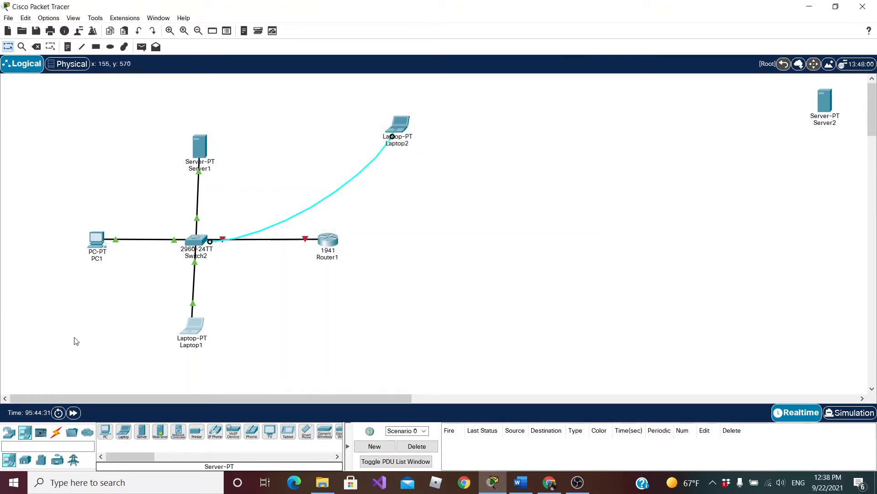
Reattach the router end of the Switch2 link to Router1's GigabitEthernet0/0 port
left_click(306, 238)
left_click(327, 238)
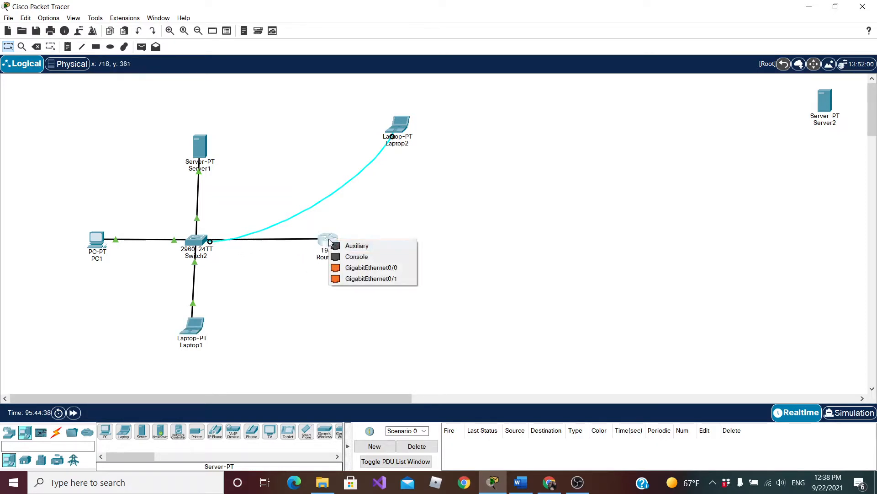
left_click(385, 268)
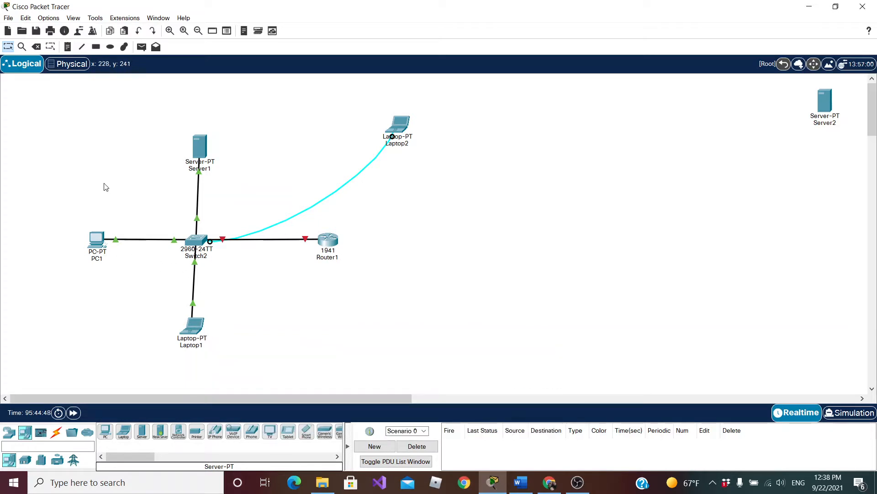
Review PC1's default gateway once more and identify the local network's devices, from the PC, laptop and server to Router1
left_click_drag(55, 101, 352, 366)
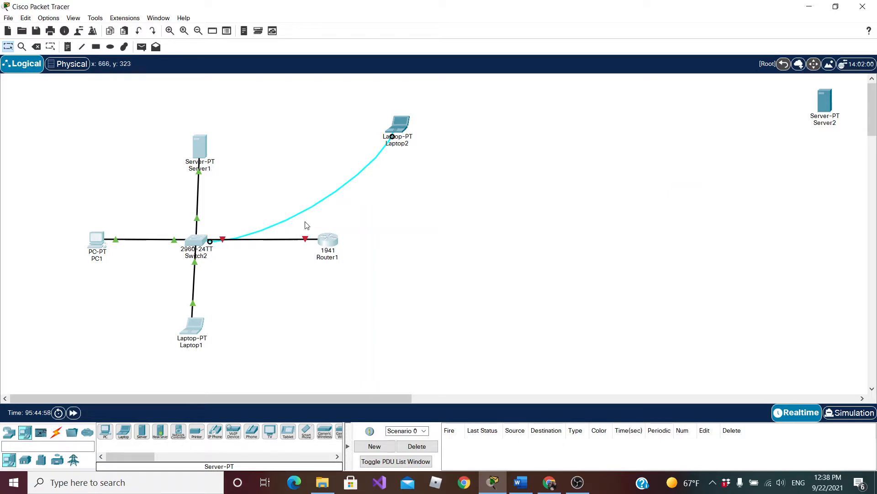
left_click(100, 243)
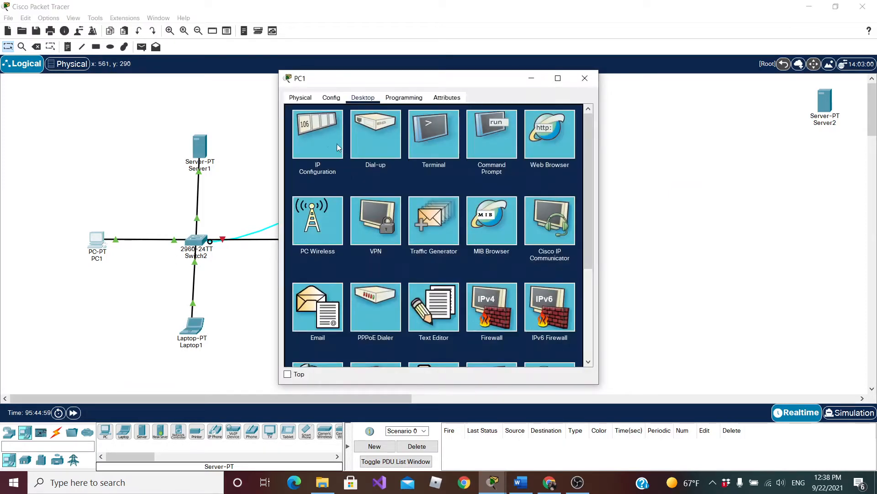
left_click(337, 143)
left_click_drag(442, 192, 380, 190)
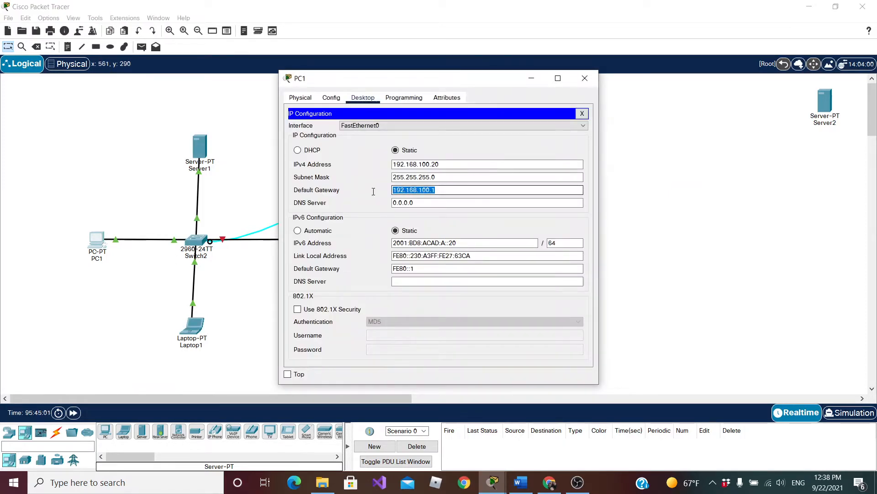
left_click(585, 79)
left_click_drag(69, 121, 376, 384)
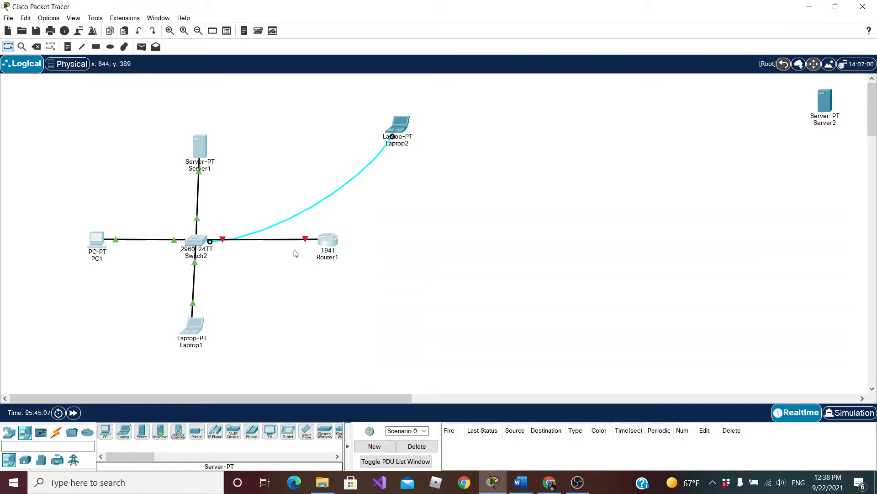
left_click(348, 249)
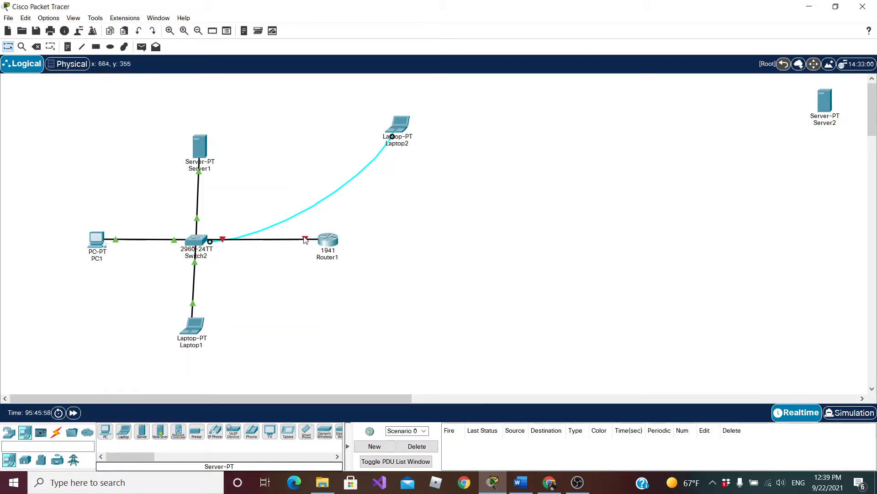
Reattach the router end of the Switch2 link to Router1's GigabitEthernet0/1 port
left_click(329, 241)
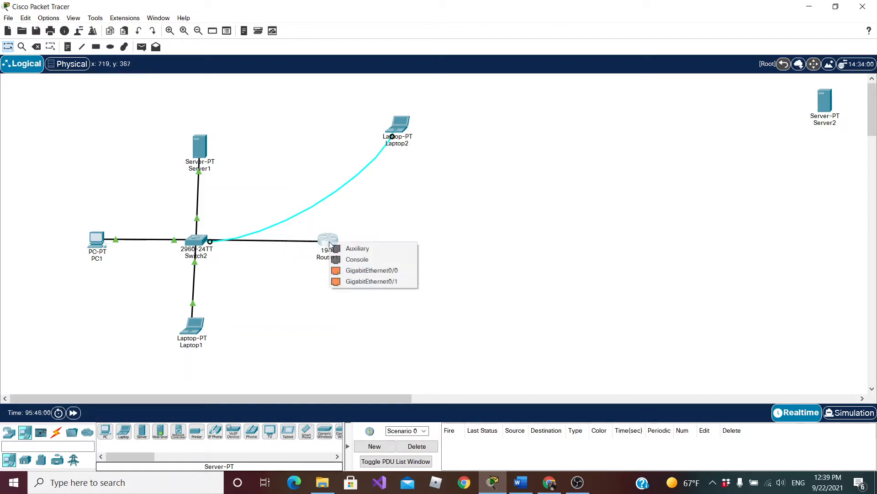
left_click(368, 282)
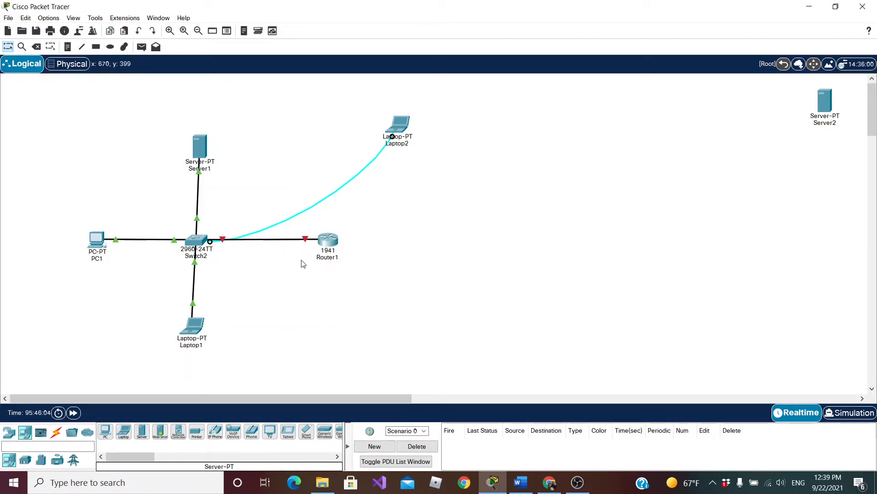
mouse_move(304, 243)
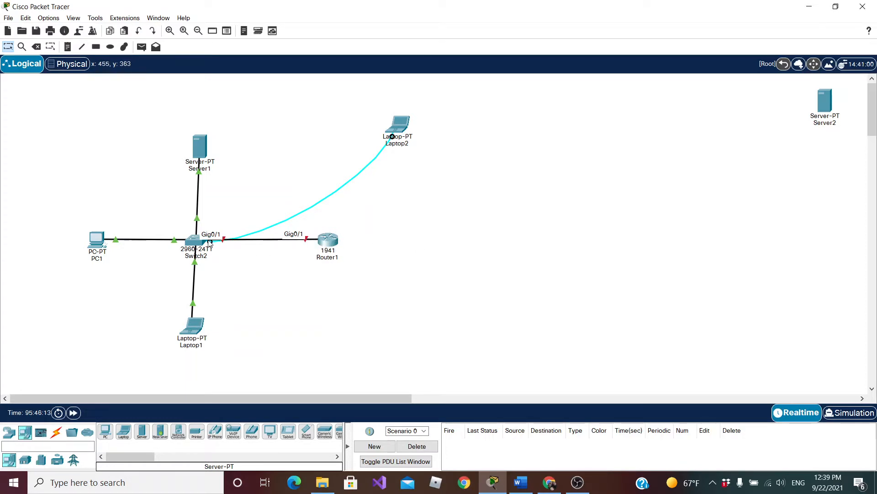
Move the switch end of Laptop2's console cable from Switch2 to Router1's Console port
left_click_drag(211, 246, 322, 245)
left_click(322, 245)
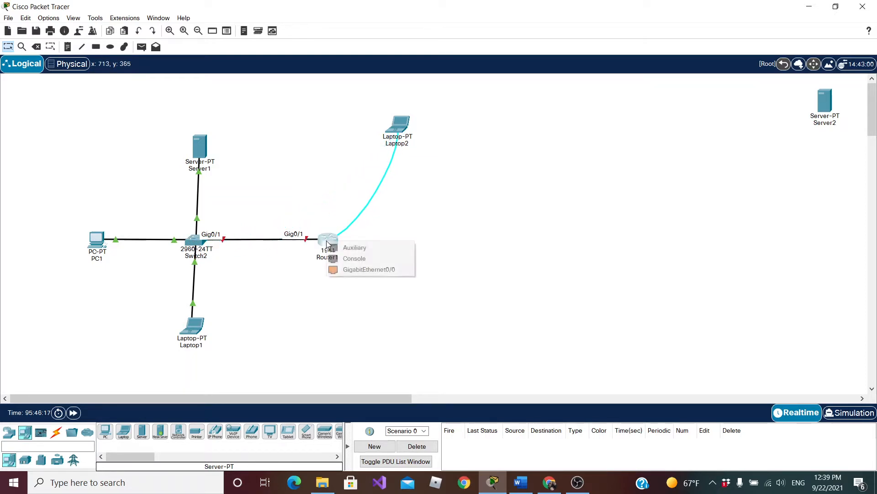
left_click(353, 259)
Start a terminal session from Laptop2 to Router1 and answer no to the initial configuration dialog
left_click(399, 123)
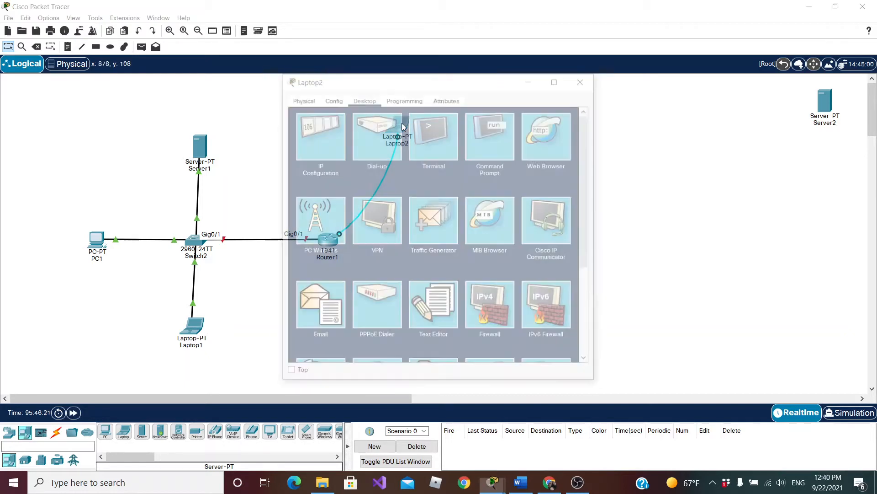
left_click(427, 145)
left_click(560, 204)
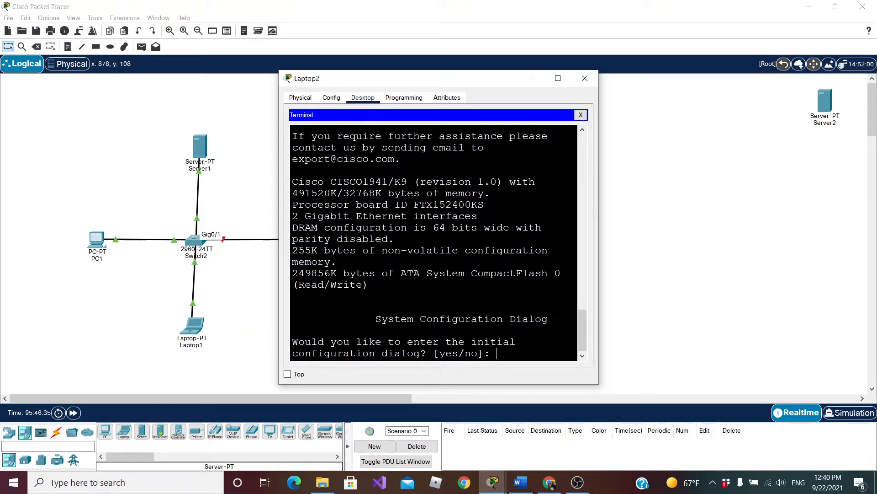
type("no")
key("Return")
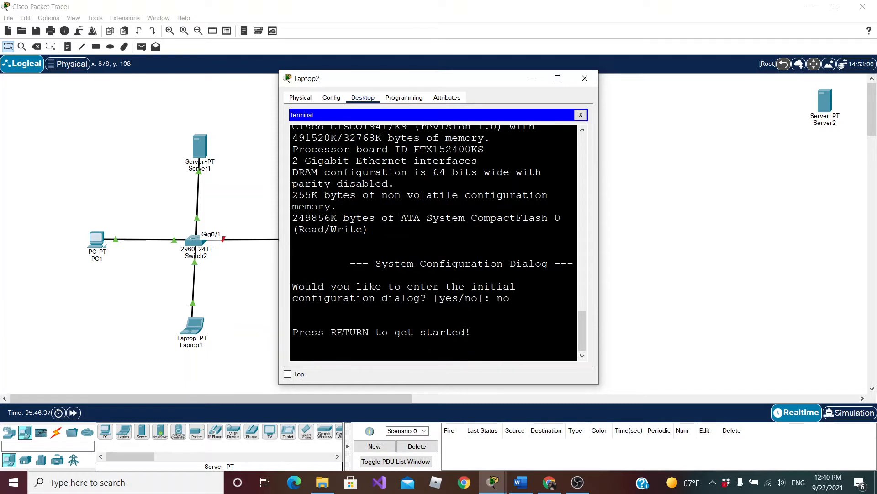
key("Return")
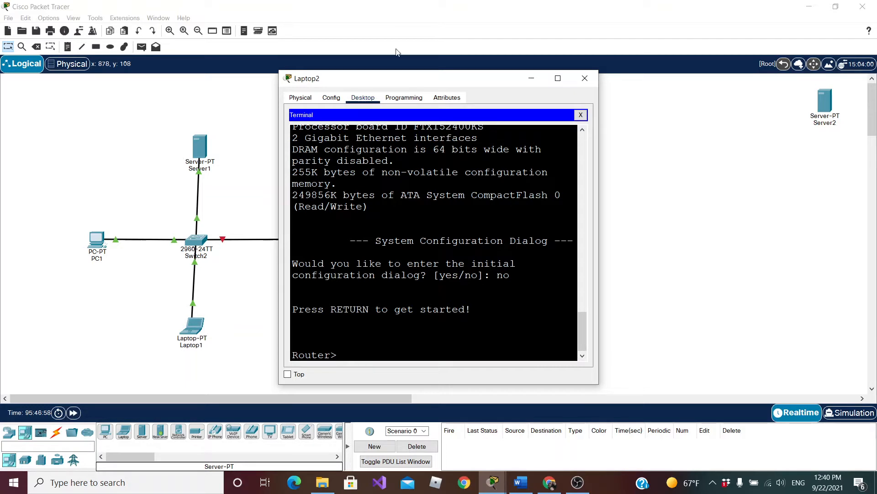
Move Laptop2's terminal window clear of the topology and enter privileged EXEC mode with enable
left_click_drag(395, 78, 547, 73)
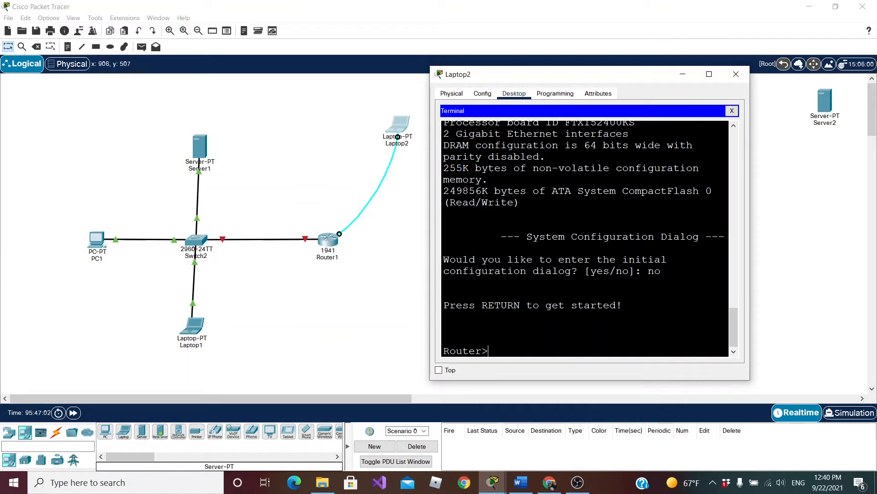
type("enable")
key("Return")
key("Return")
Run show ip int brief on the router and widen the terminal window to examine its interfaces, including Vlan1
type("show ")
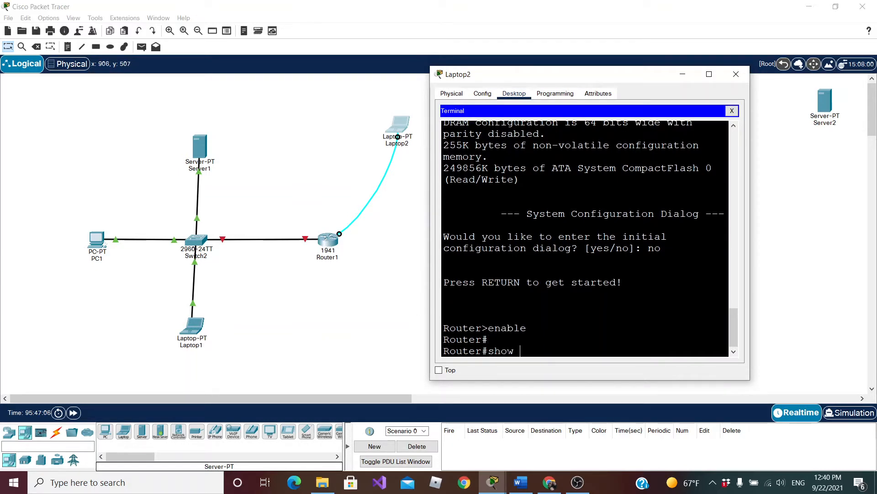
type("ip int brie")
key("Tab")
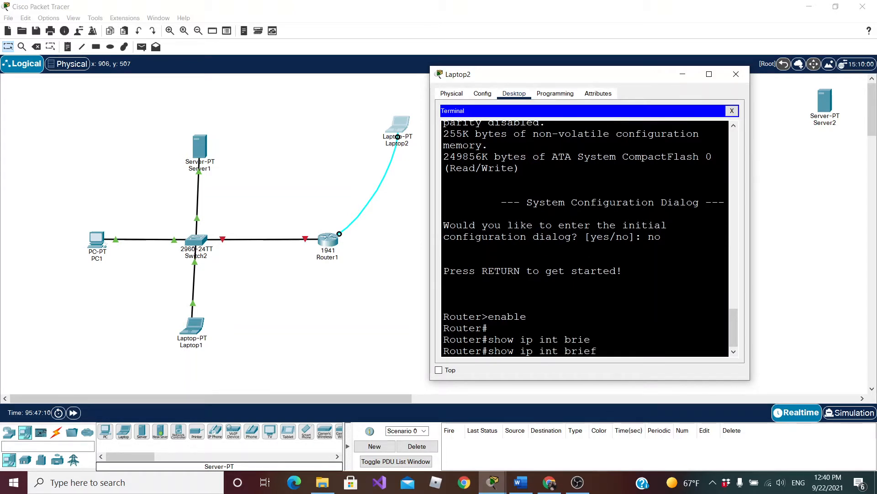
key("Return")
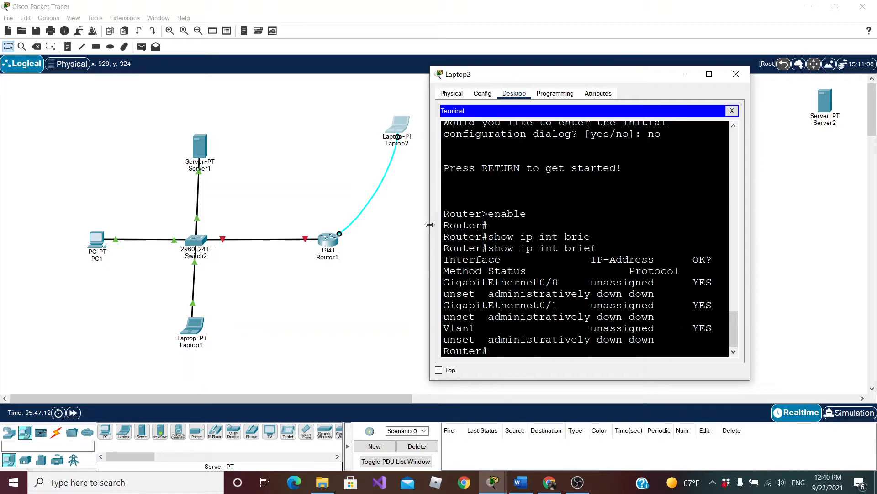
left_click_drag(431, 224, 85, 203)
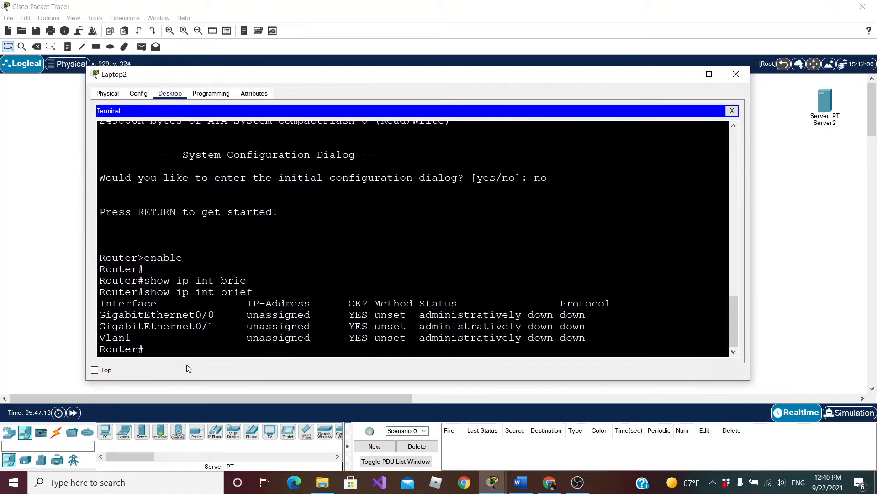
left_click_drag(132, 338, 99, 337)
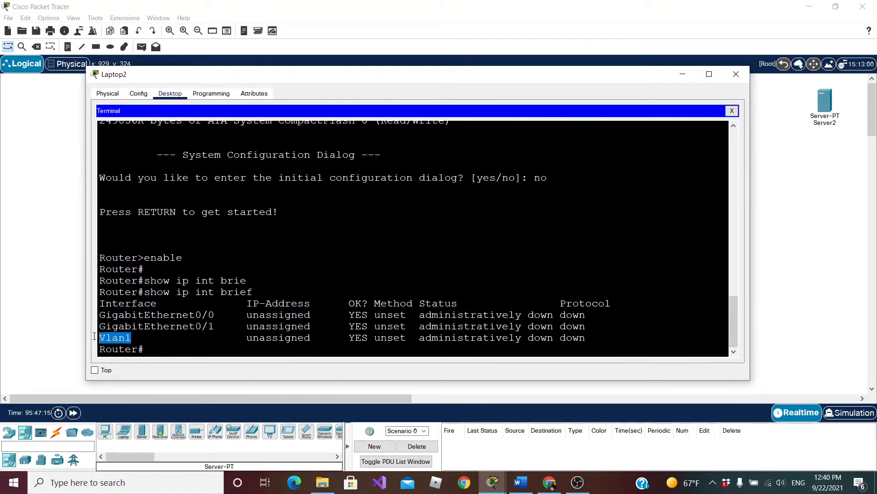
Examine the GigabitEthernet0/0 and GigabitEthernet0/1 rows in the router's interface summary
left_click(144, 337)
left_click_drag(100, 314, 593, 326)
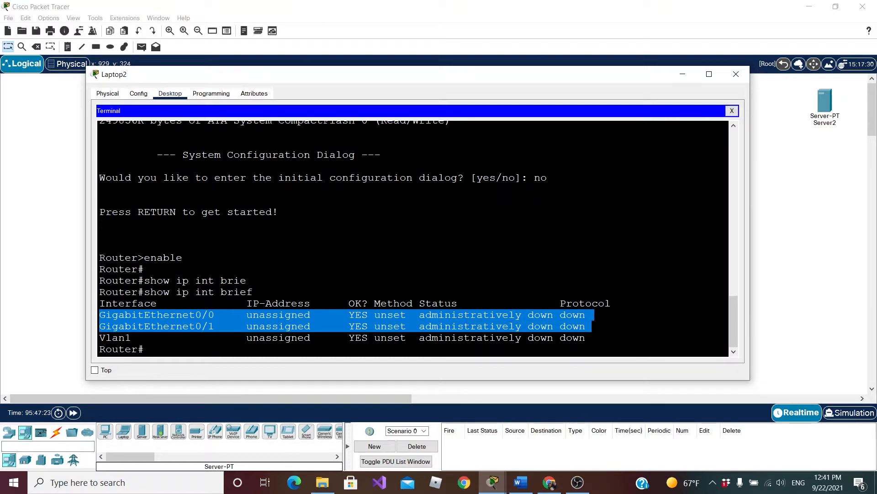
left_click(281, 317)
left_click_drag(335, 83, 317, 56)
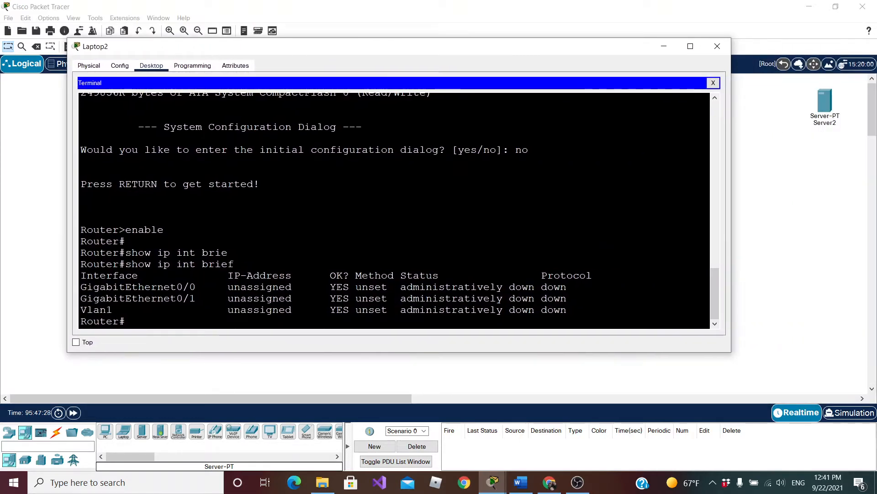
Close Laptop2's window and cable Switch2's GigabitEthernet0/1 port to Router1's GigabitEthernet0/1 port with a copper straight-through cable
left_click(717, 46)
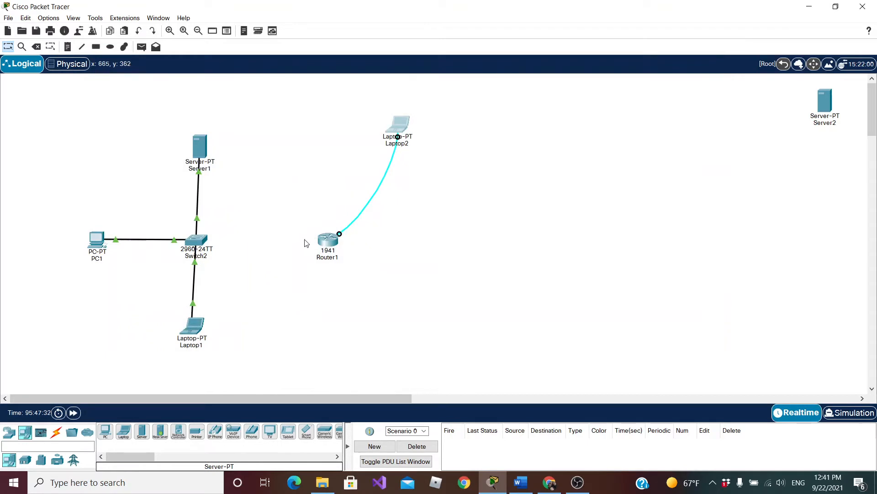
left_click(328, 241)
left_click(375, 269)
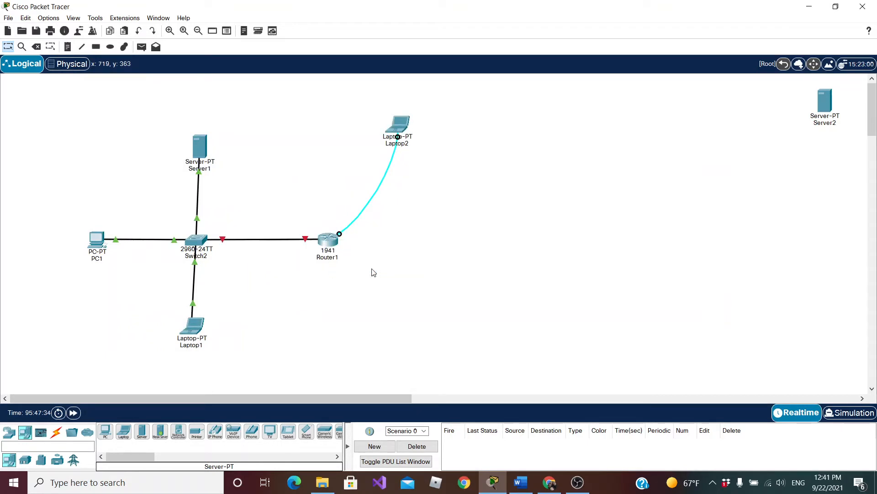
Check the IPv4 and IPv6 default gateway addresses in Server1's IP configuration, then close its window
left_click(208, 148)
left_click(301, 146)
left_click_drag(435, 179, 365, 179)
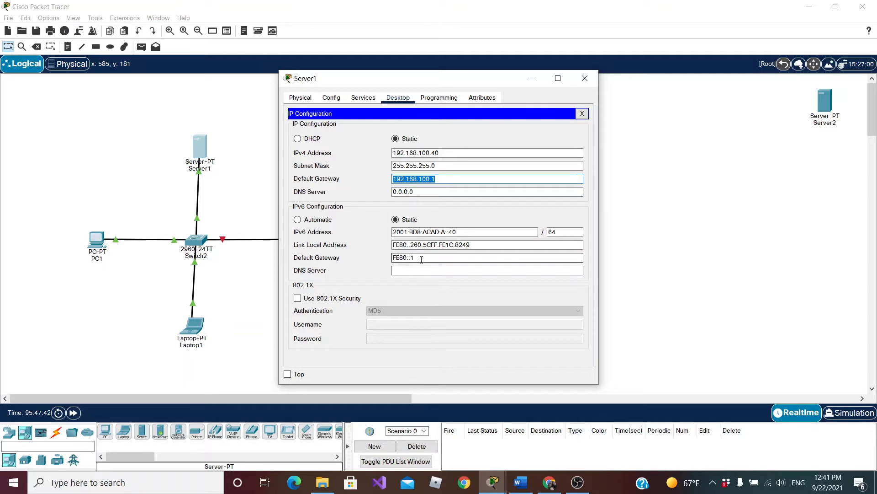
left_click_drag(423, 259, 384, 260)
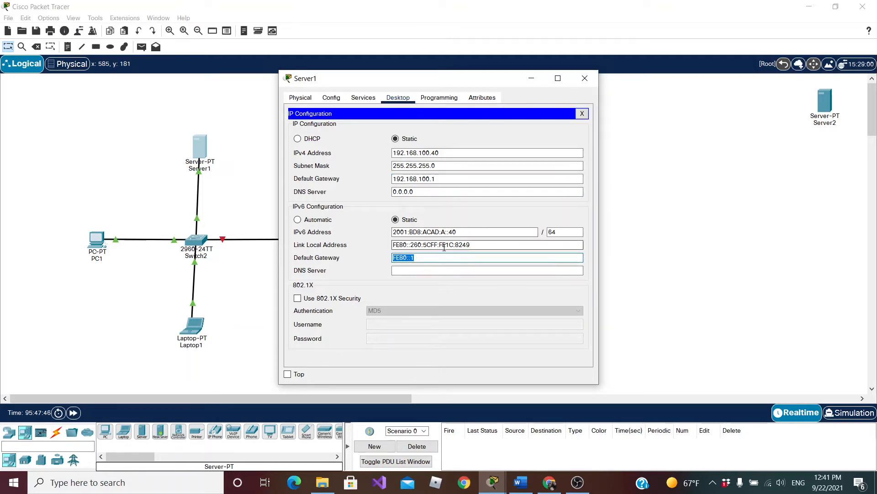
left_click(585, 78)
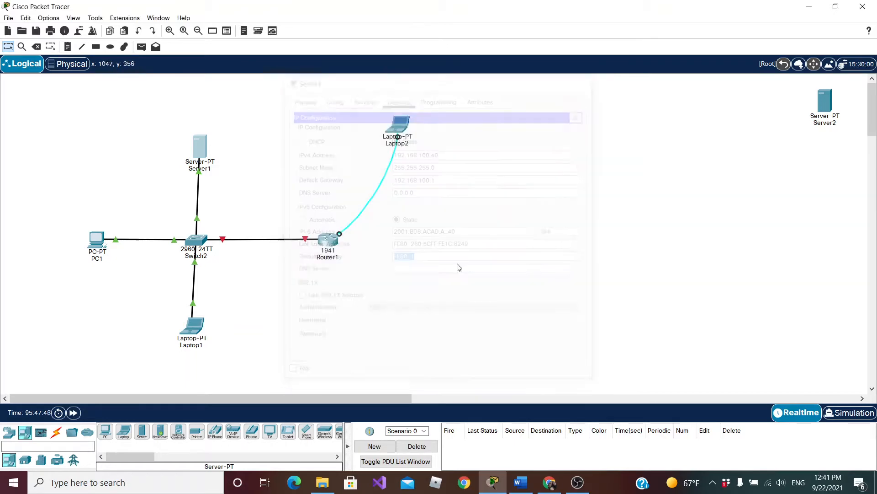
Reopen Laptop2's terminal session to the router and widen the window so the interface table fits on single lines
left_click(390, 121)
left_click(438, 147)
left_click(560, 207)
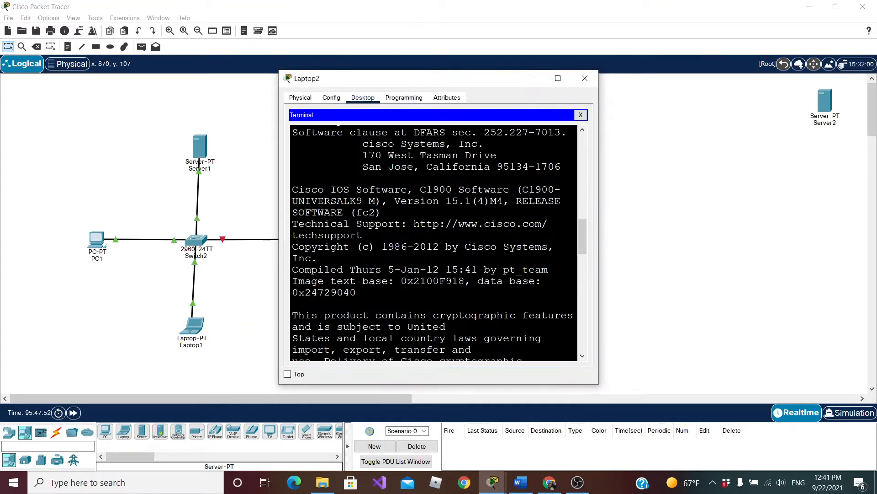
left_click_drag(599, 146, 742, 147)
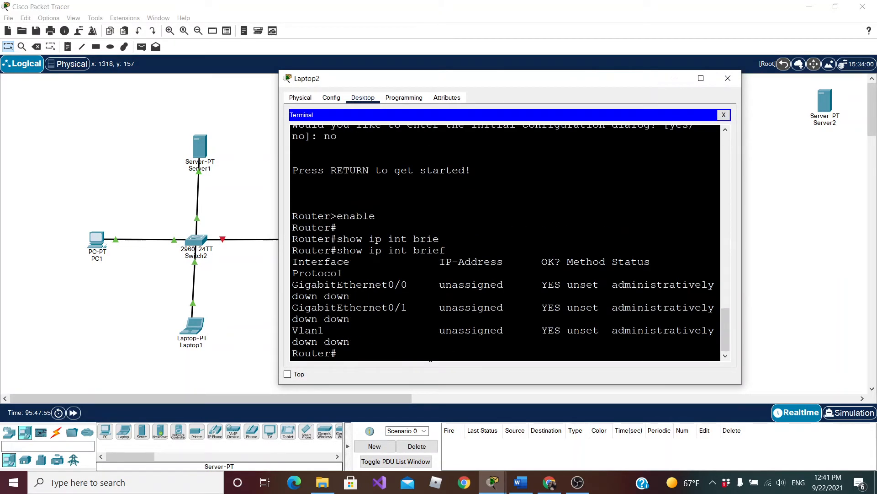
key("Return")
key("Return")
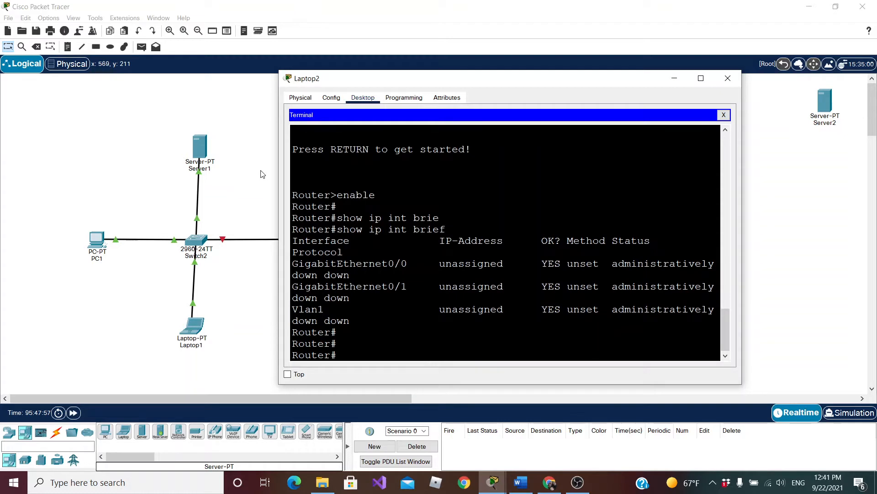
left_click_drag(279, 171, 117, 171)
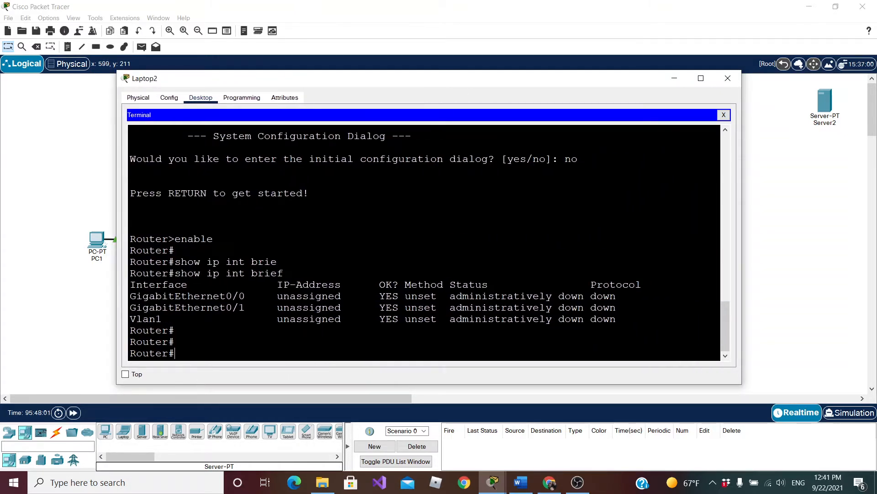
Enter global configuration mode with conf term and open interface gigabitEthernet 0/1 for configuration
type("conf term")
key("Return")
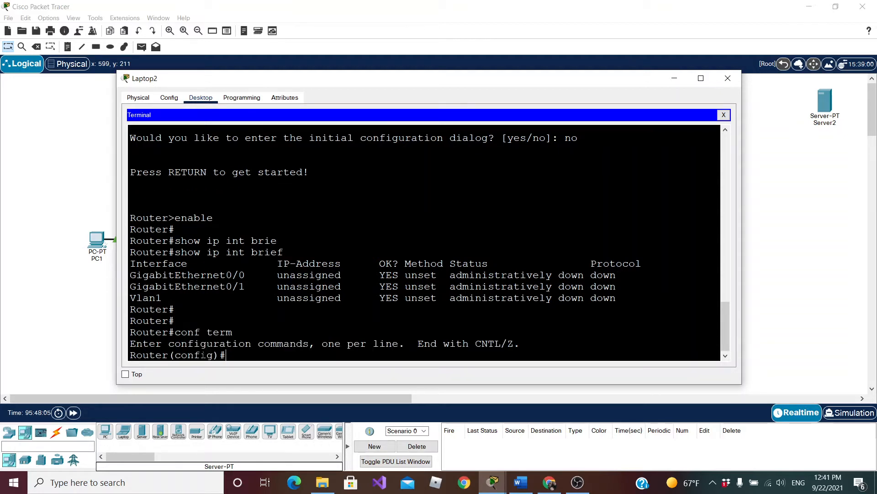
type("in gig")
key("Tab")
type("0")
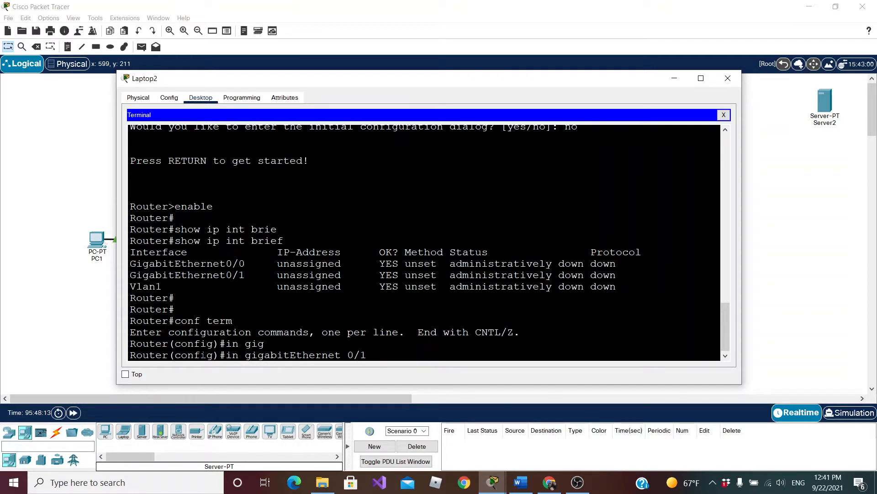
key("Return")
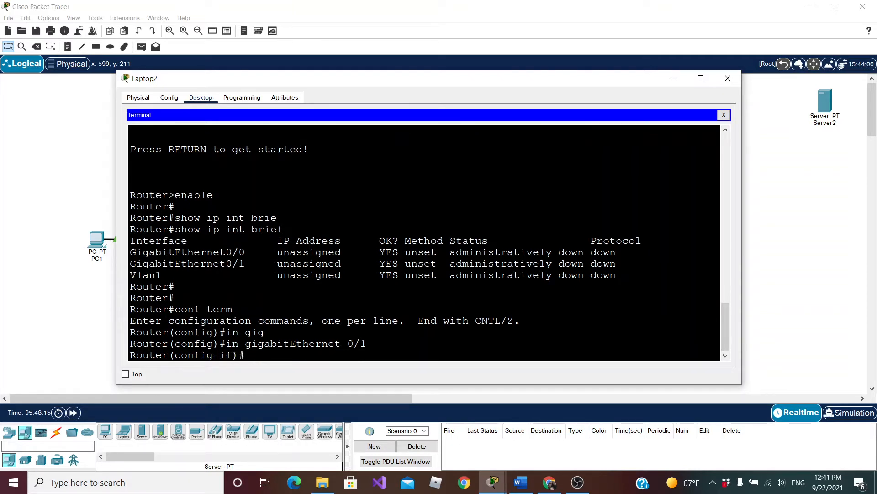
Give the GigabitEthernet0/1 interface the description HomeNetwork
type("desc")
key("Tab")
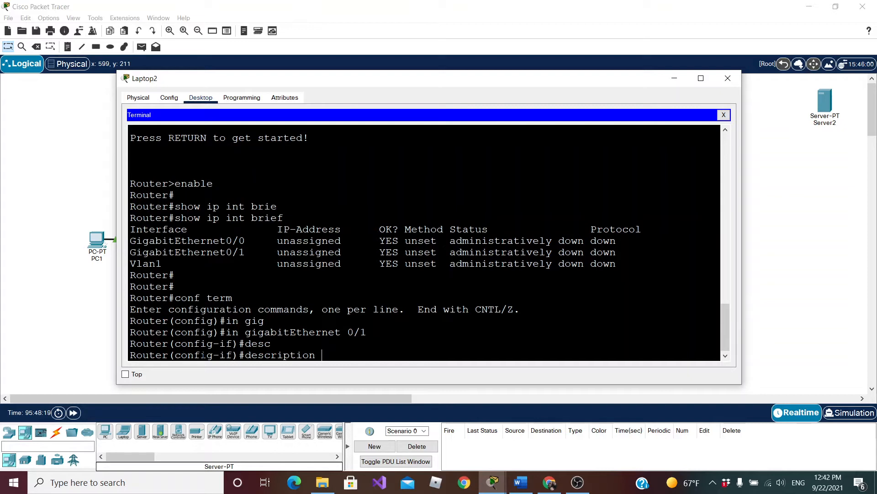
type("Home")
type("New")
type("tork")
key("Left")
key("Left")
key("Left")
key("Left")
key("BackSpace")
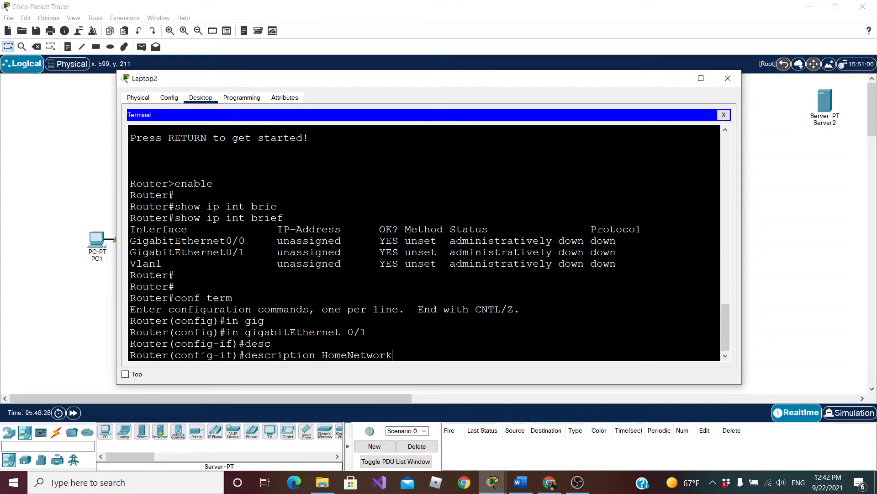
key("Return")
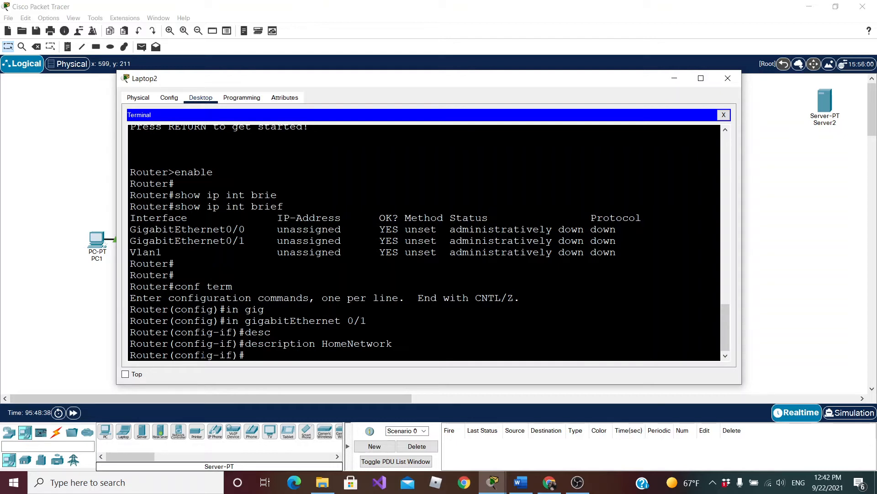
Assign IP address 192.168.100.1 with subnet mask 255.255.255.0 to the GigabitEthernet0/1 interface
type("ip add")
key("Tab")
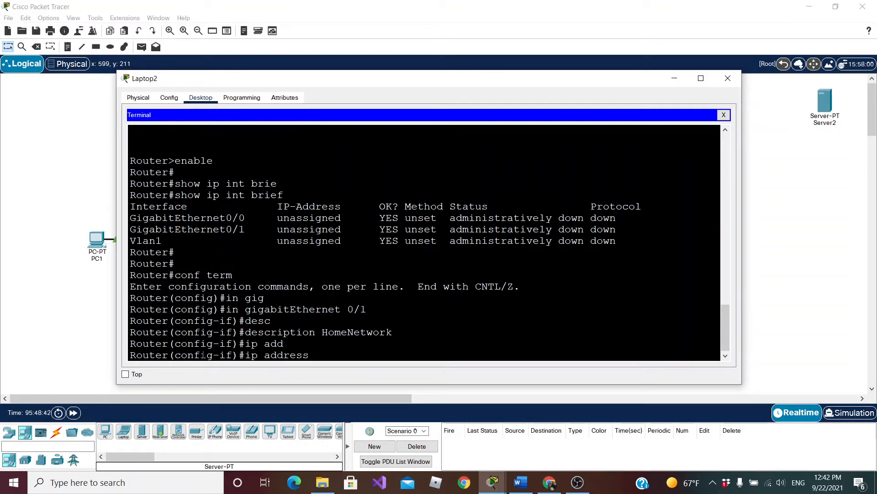
type("192.168.100.1 255.255.255")
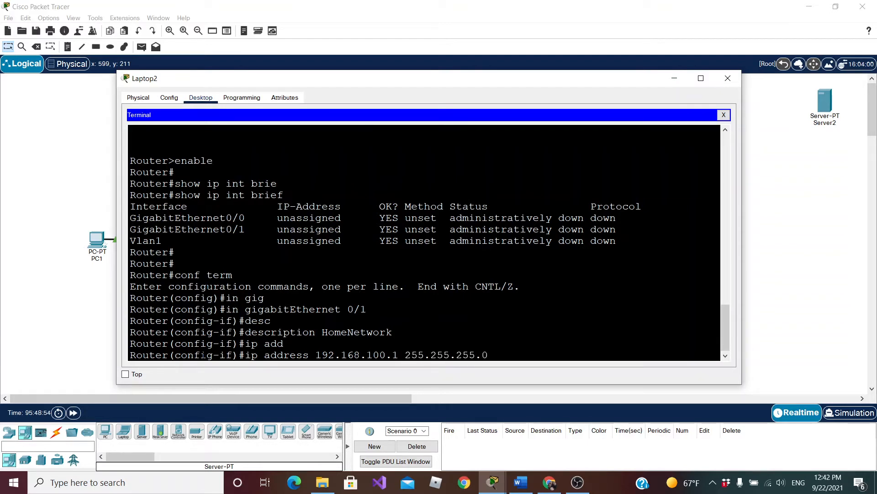
type(".0")
key("Return")
Enable the GigabitEthernet0/1 interface with no shutdown and return to a clean prompt
type("no sh")
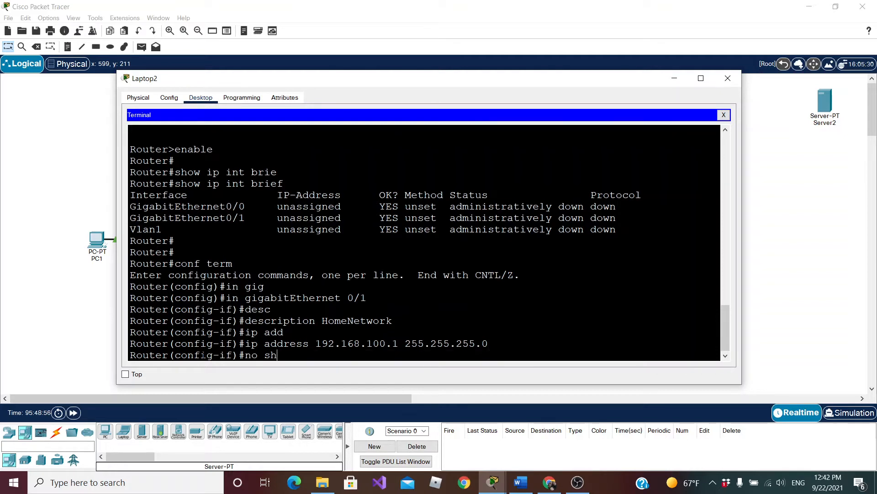
key("Tab")
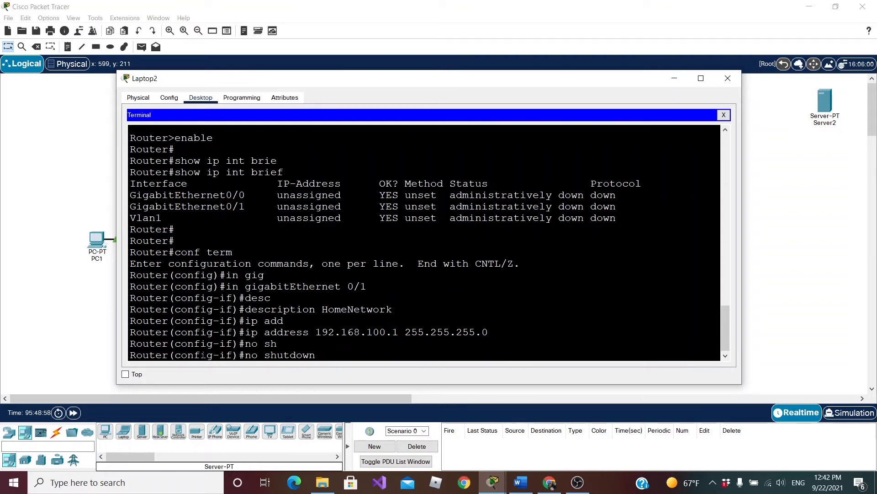
key("Return")
type("\\")
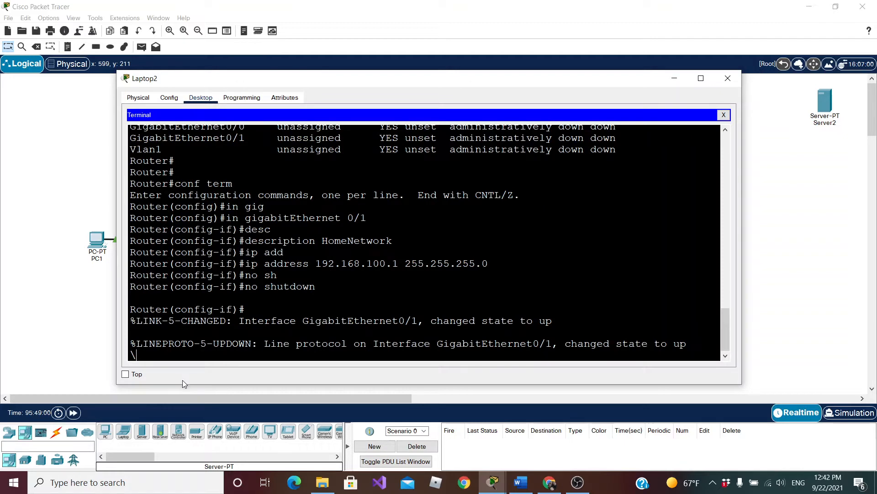
key("BackSpace")
key("Return")
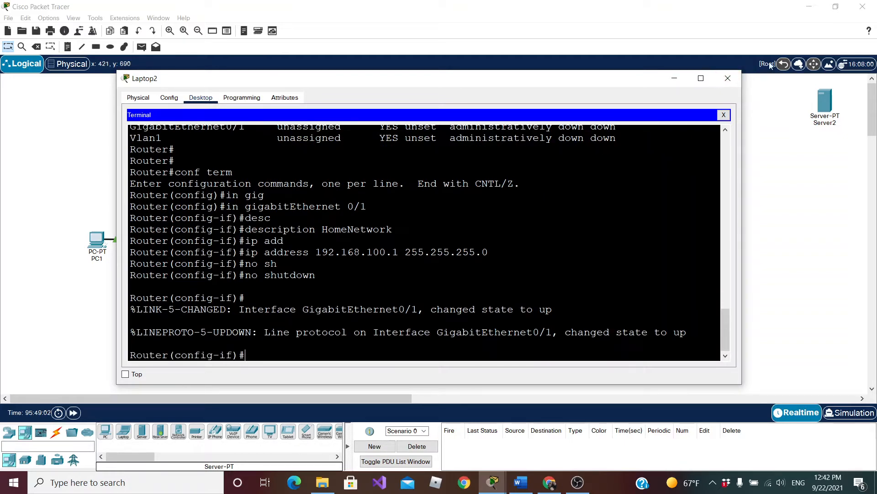
Close Laptop2's window and fast-forward the simulation time to bring up the link between Switch2 and Router1
left_click(728, 78)
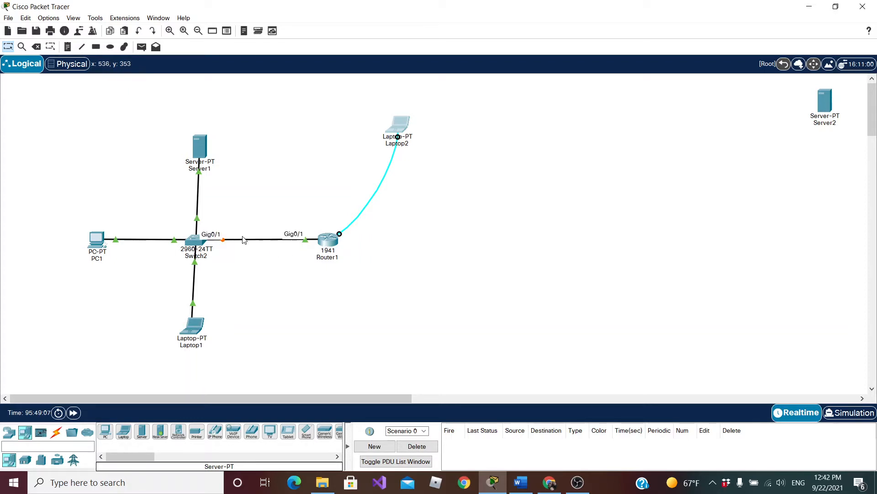
left_click(74, 414)
left_click(397, 125)
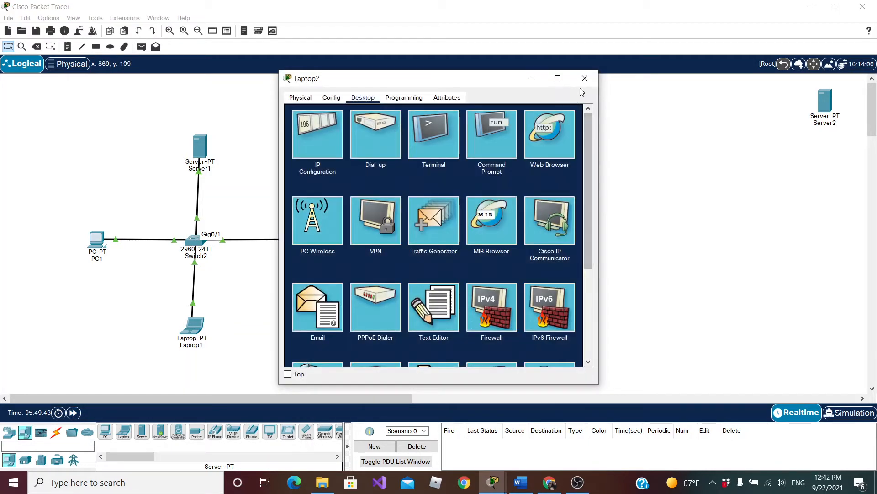
left_click(585, 78)
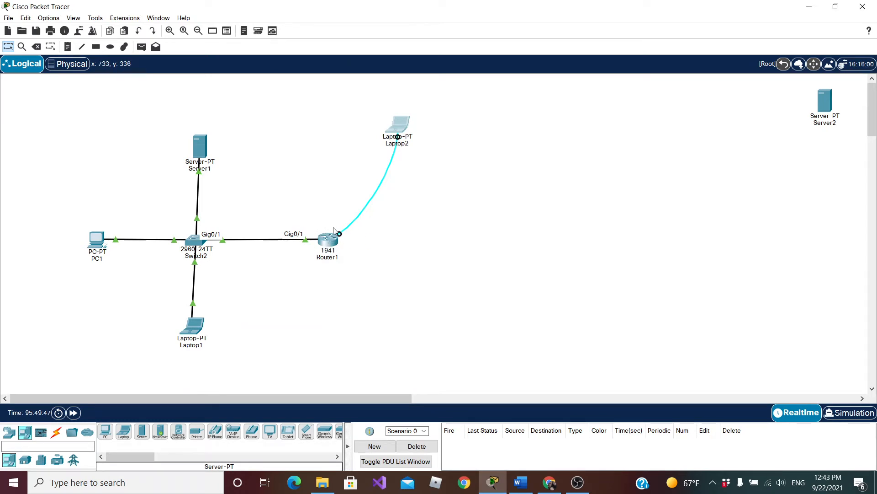
Reopen the terminal session from Laptop2 to the router's interface configuration prompt
left_click(397, 126)
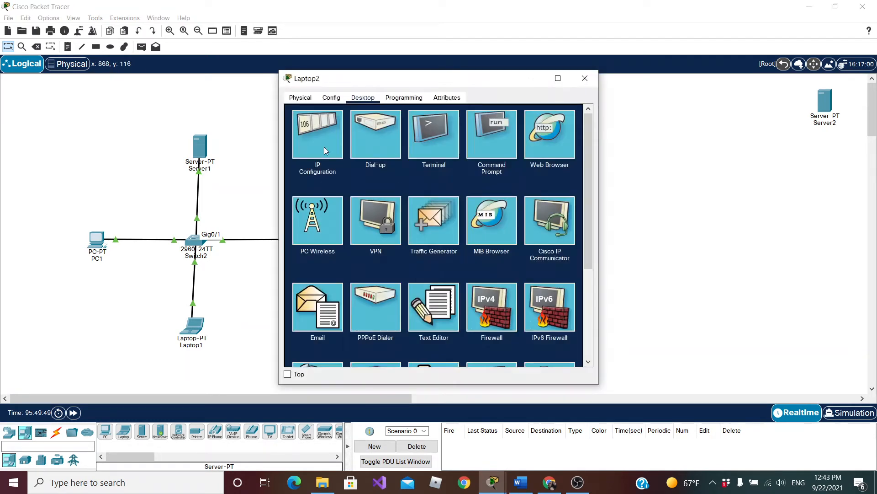
left_click(436, 133)
left_click(551, 204)
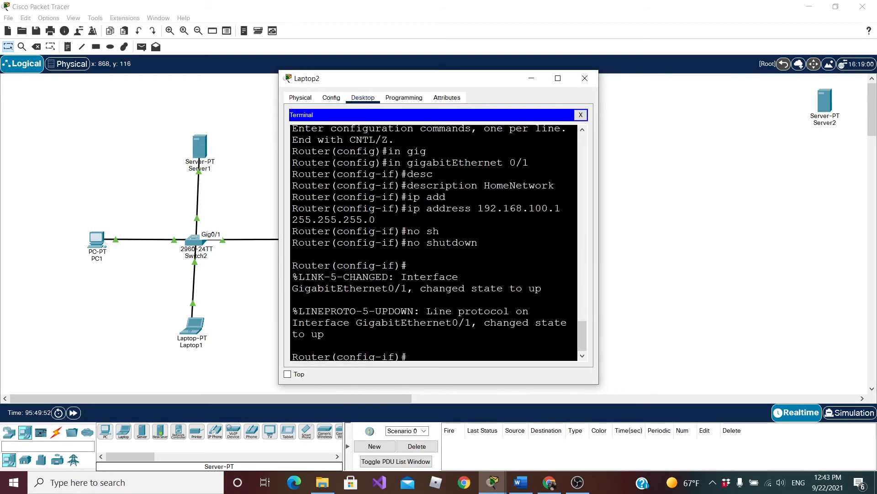
key("Return")
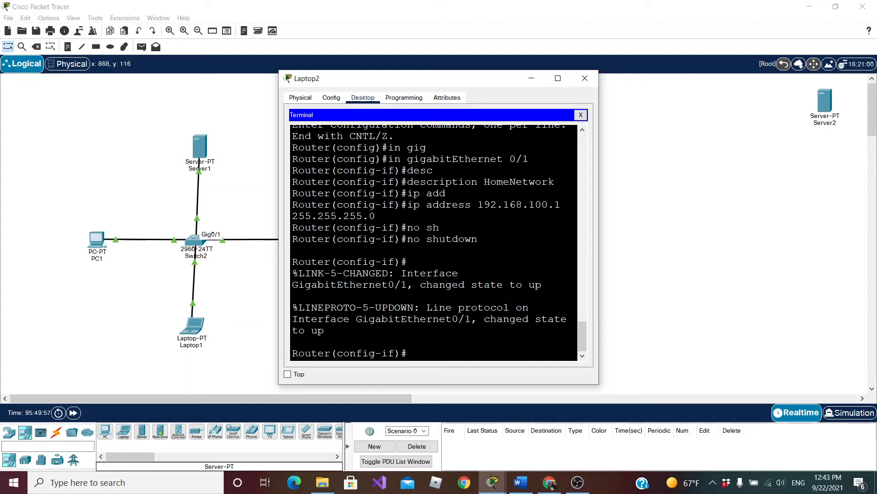
Exit to global configuration mode and enable IPv6 routing with ipv6 unicast-routing
type("exit")
key("Return")
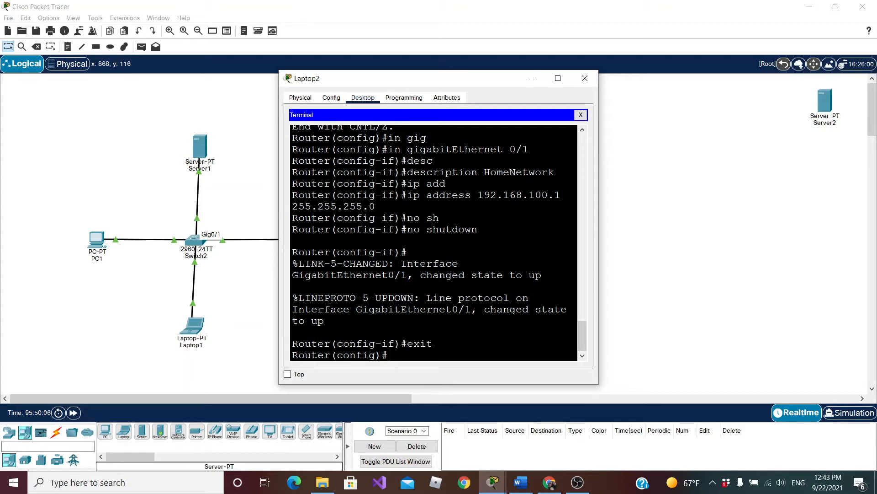
type("ipv6 un")
key("Tab")
key("Return")
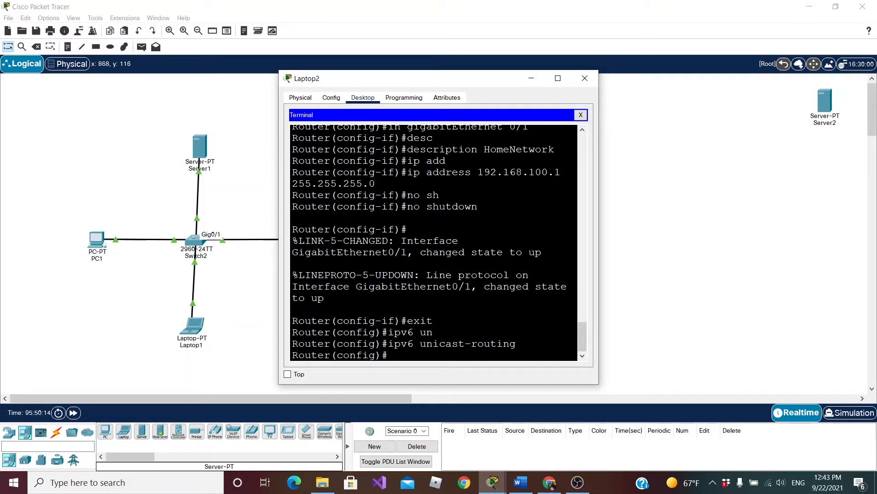
Enter interface g0/1 configuration again and begin an ipv6 address command
type("int g0/1")
key("Return")
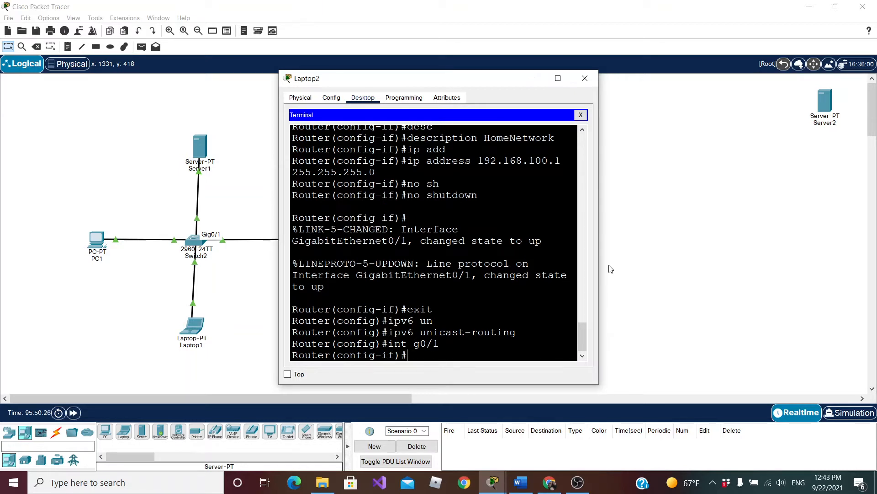
type("ipv6 add")
key("Tab")
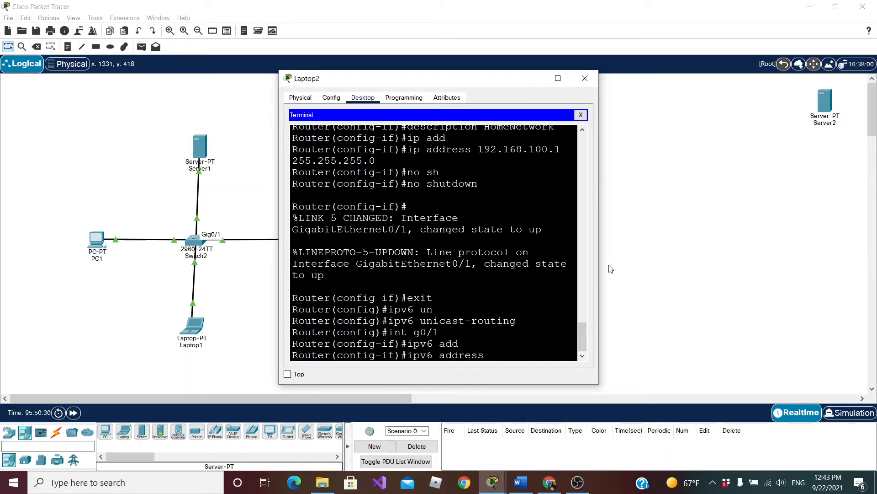
Switch to tables.docx in Word and copy R1's G0/1 address 2001:bd8:acad:A::1/64 from the IPv6 table
left_click(521, 482)
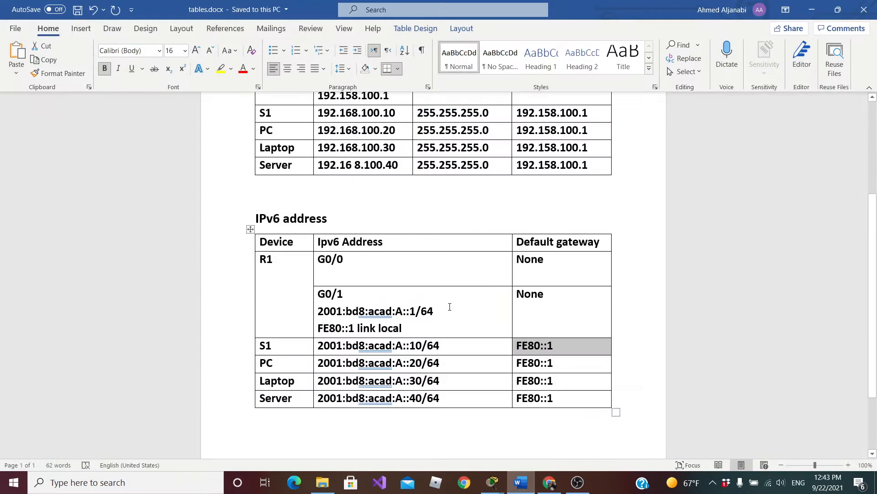
scroll(387, 305, "up", 4)
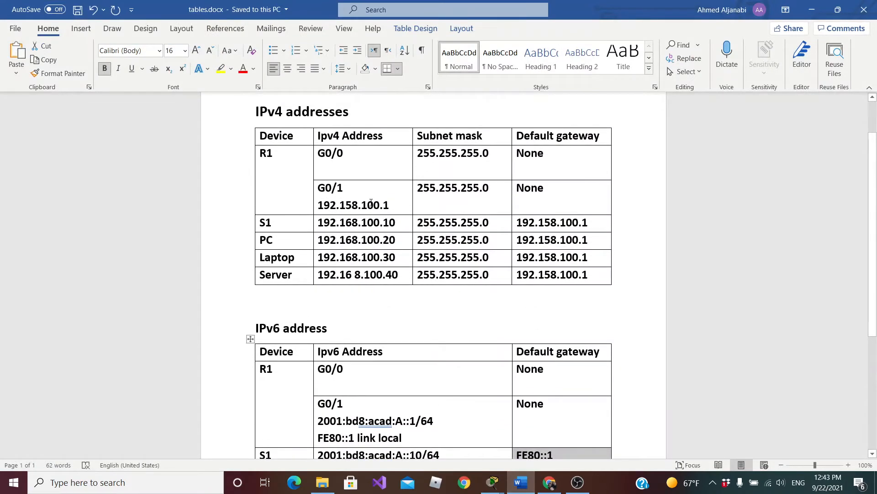
scroll(391, 217, "down", 5)
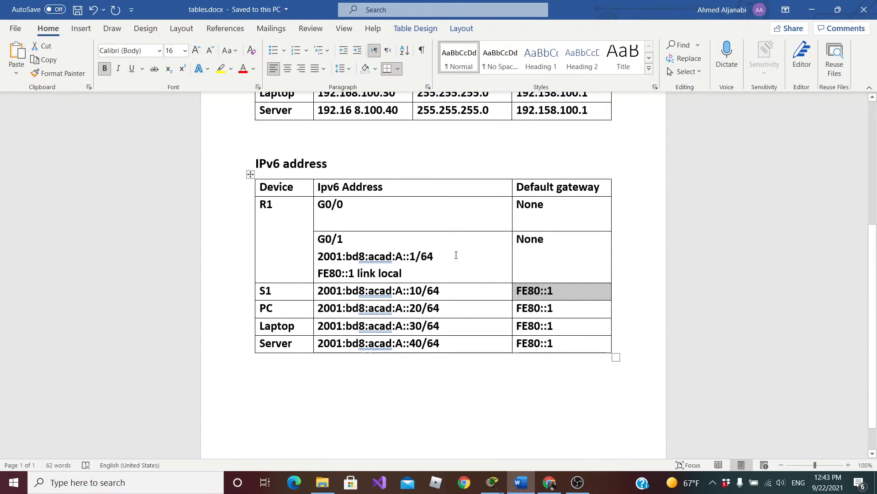
left_click_drag(435, 257, 319, 257)
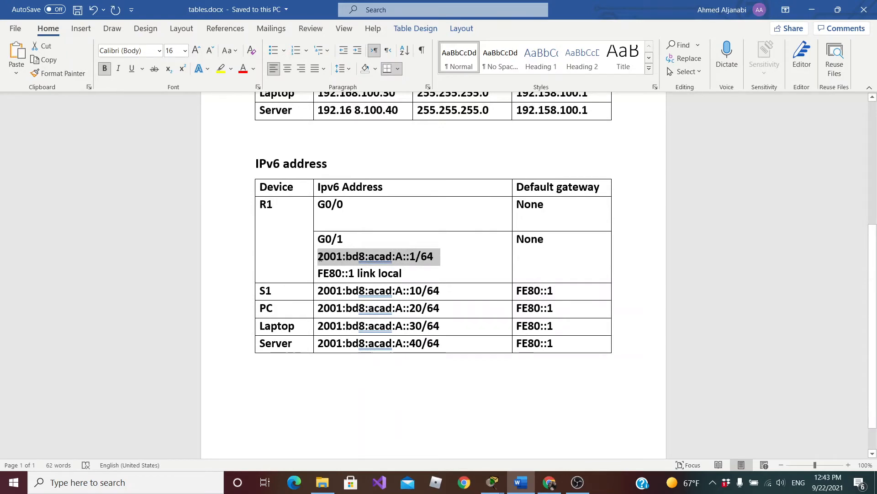
right_click(374, 259)
left_click(398, 218)
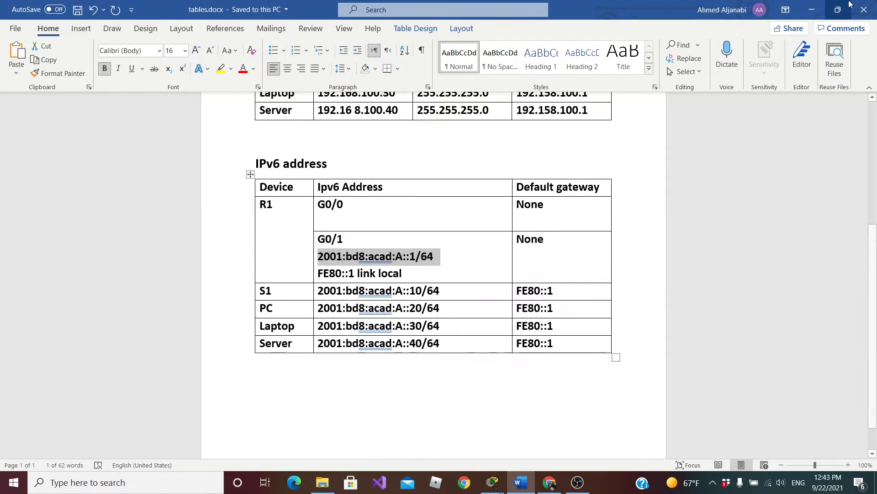
Return to Packet Tracer and complete the ipv6 address command on g0/1 with the copied 2001:bd8:acad:A::1/64
left_click(812, 9)
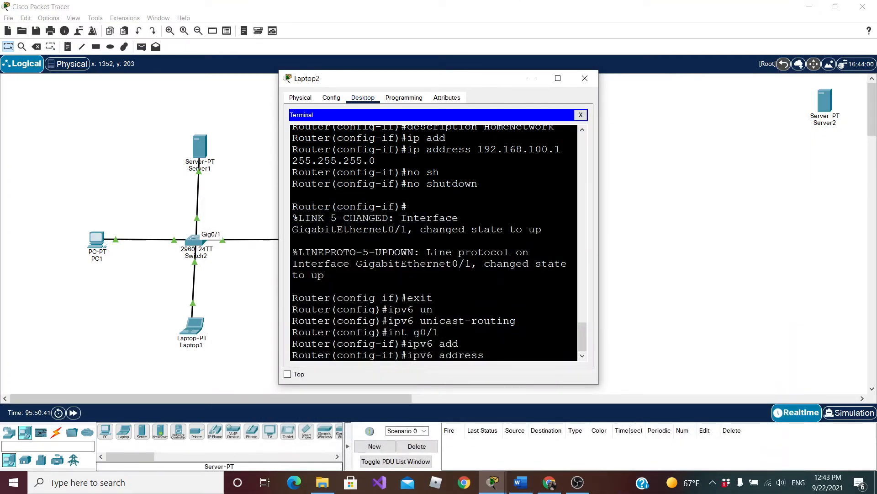
right_click(491, 355)
left_click(510, 373)
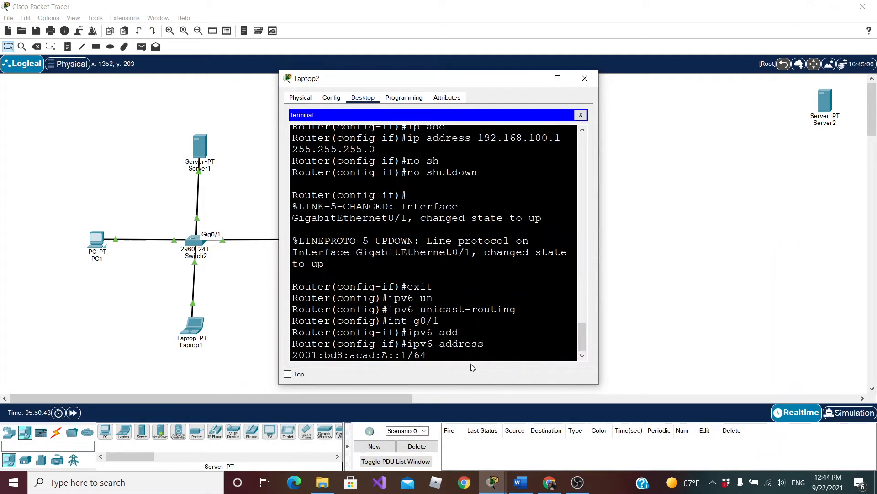
key("Return")
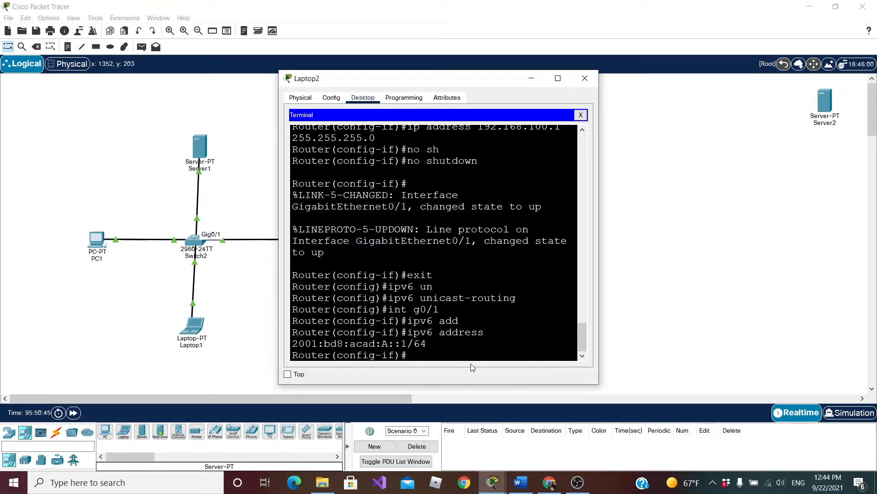
Enable the router's g0/1 interface with the no shutdown command
type("n")
type("o sh")
key("Tab")
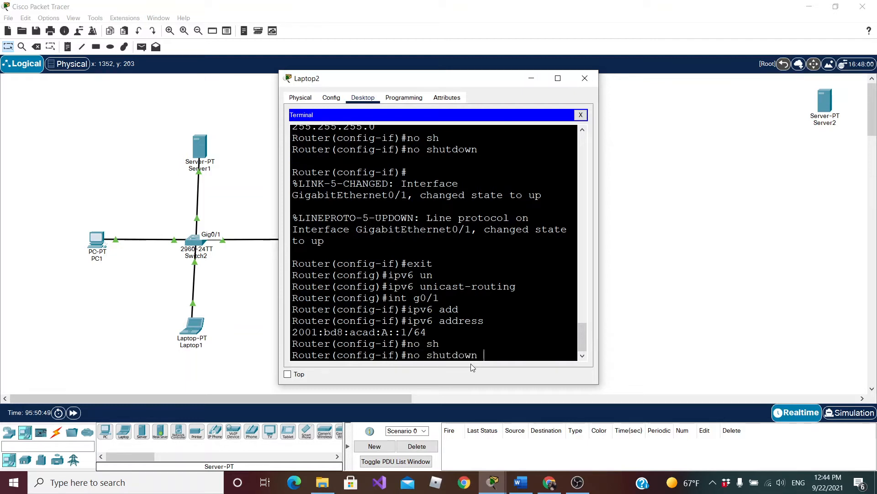
key("Return")
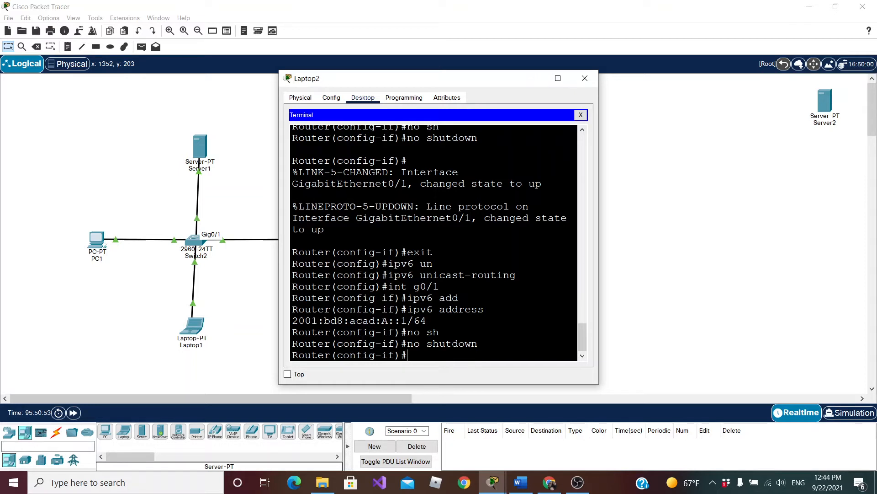
Widen Laptop2's terminal window on both sides to review the entered router commands, and close it
left_click_drag(598, 254, 768, 254)
left_click_drag(276, 284, 147, 283)
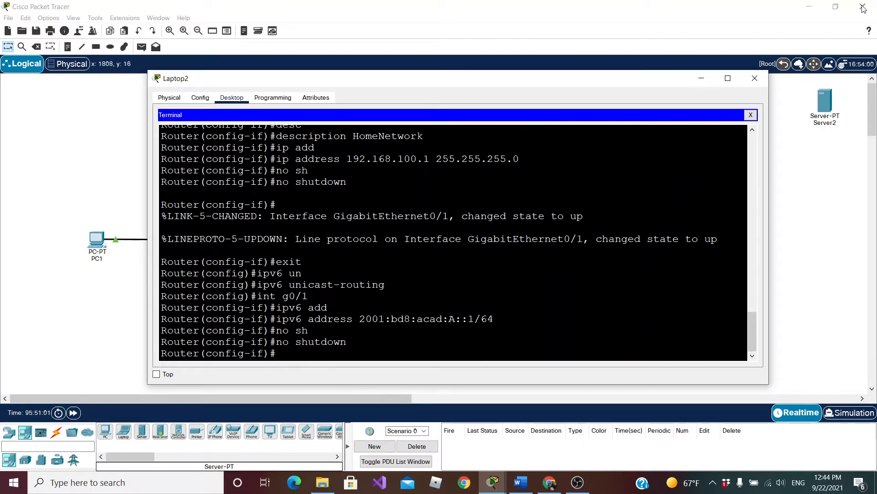
left_click(756, 76)
Open PC1's IP configuration and check its IPv6 address and IPv6 default gateway
left_click(97, 239)
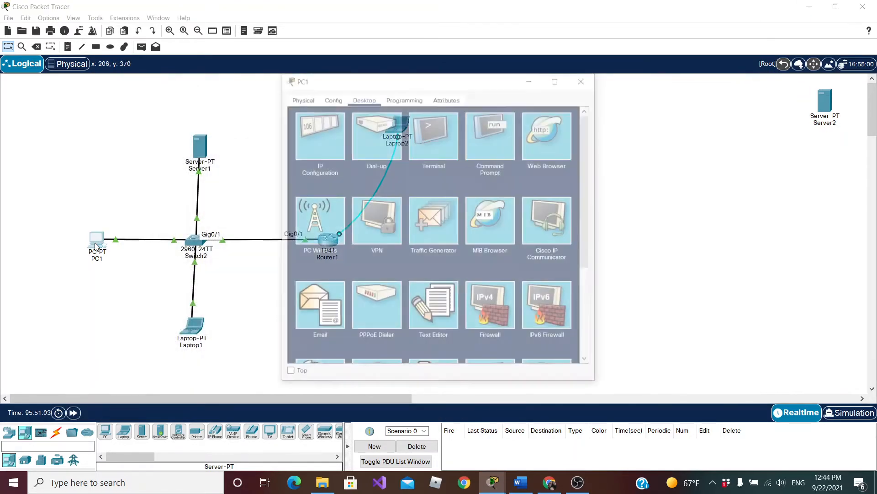
left_click(325, 154)
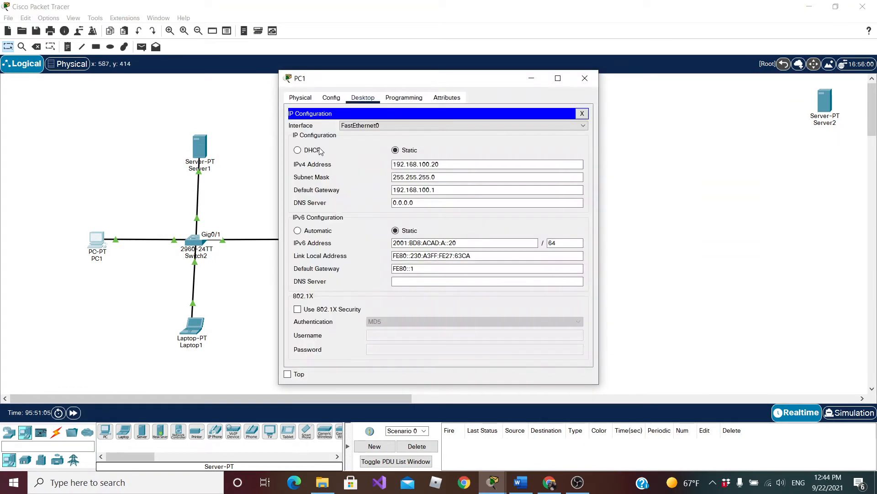
left_click(464, 243)
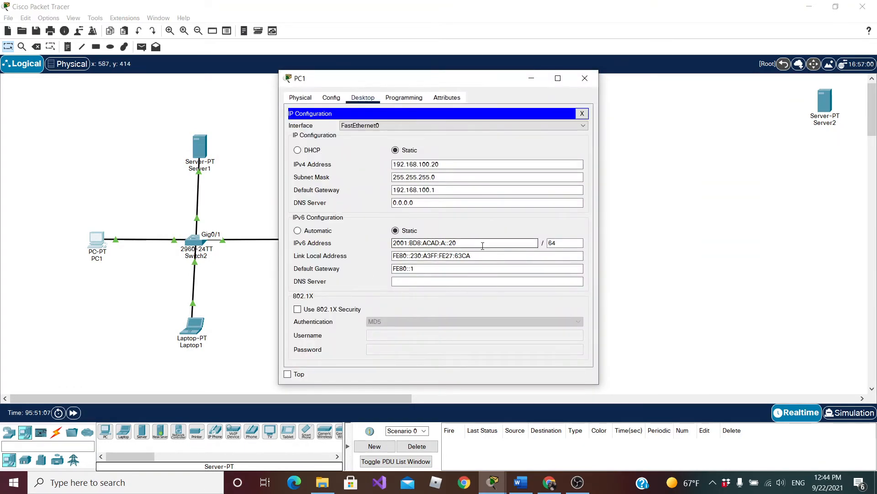
left_click_drag(464, 244, 391, 243)
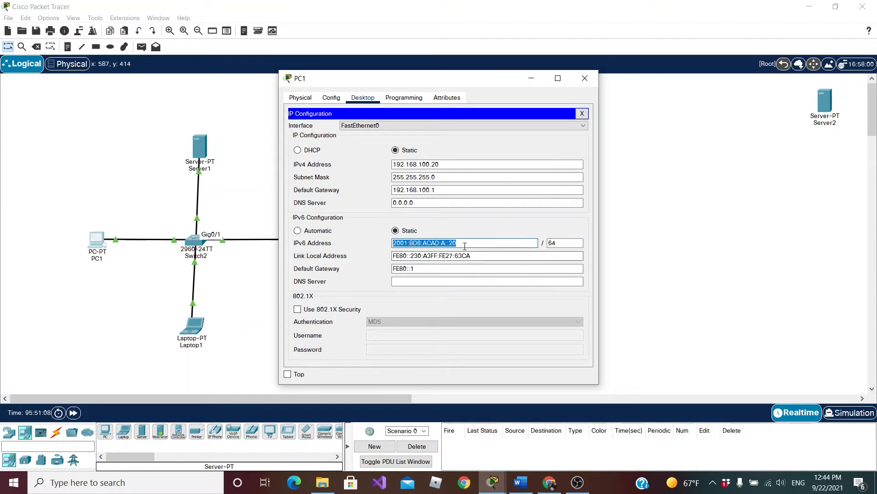
left_click(430, 271)
left_click_drag(430, 271, 392, 271)
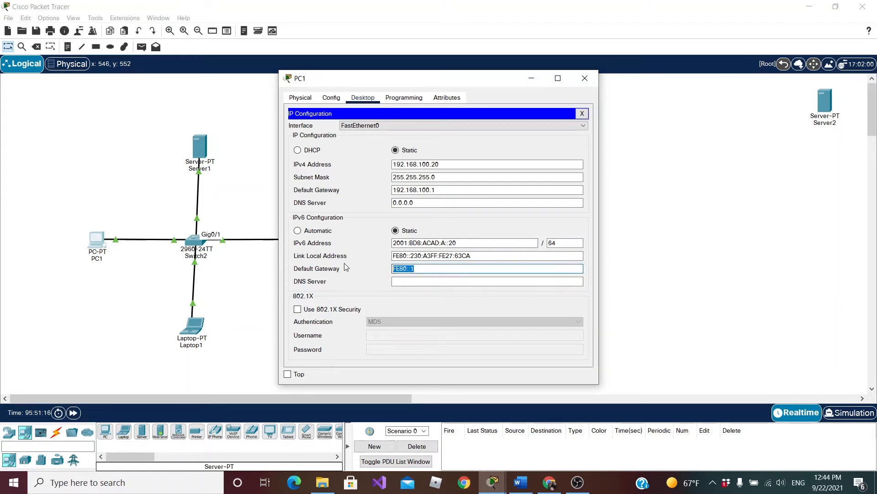
Compare the prefix of PC1's link-local address with that of its IPv6 default gateway, and close PC1's window
left_click(471, 256)
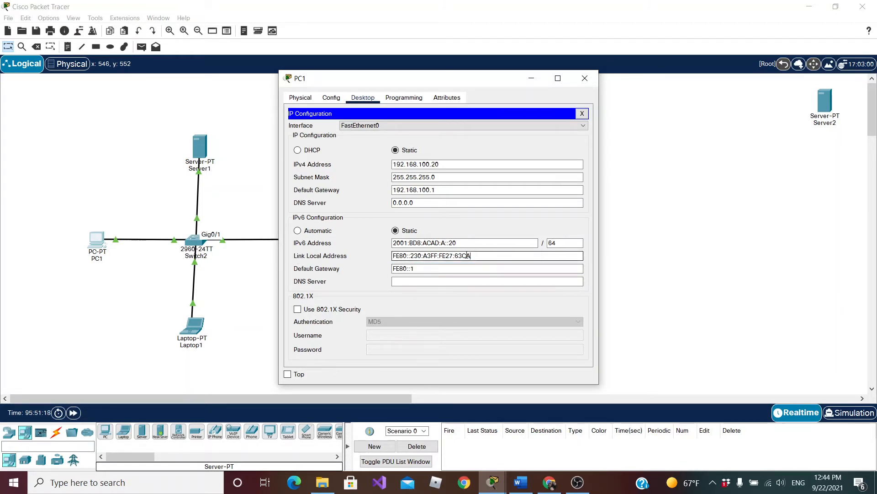
triple_click(472, 256)
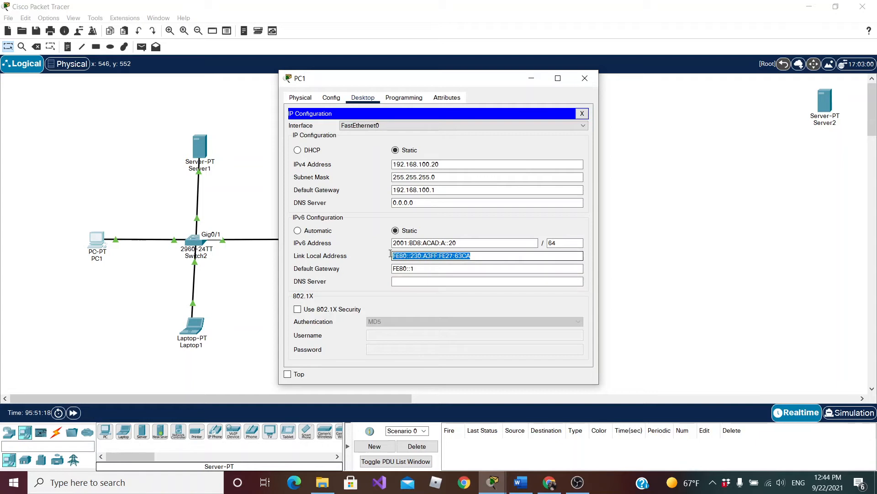
left_click(475, 254)
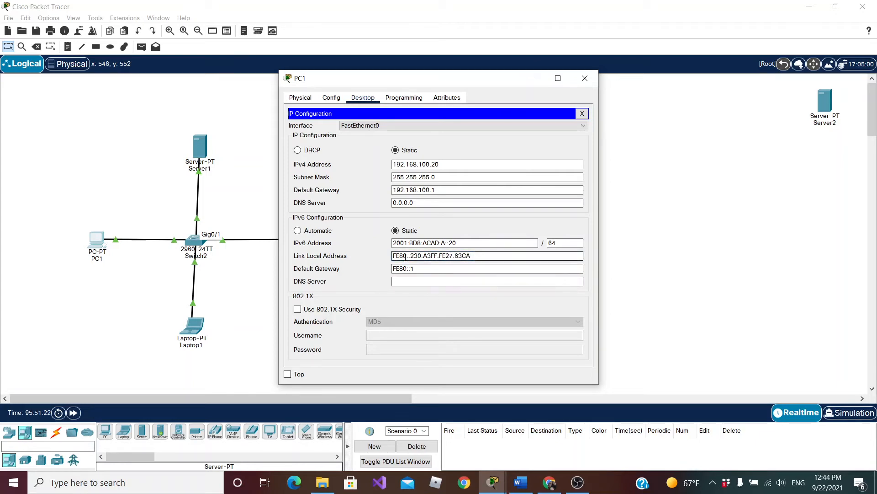
left_click_drag(408, 255, 393, 255)
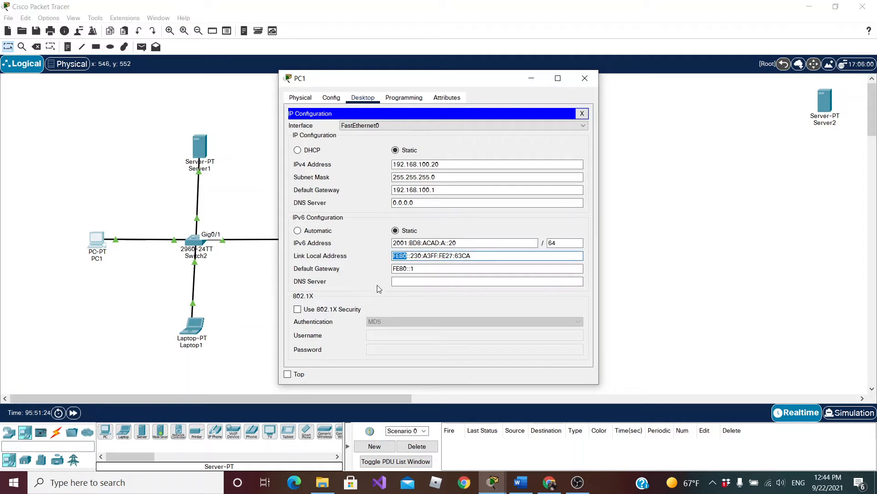
left_click_drag(408, 268, 392, 269)
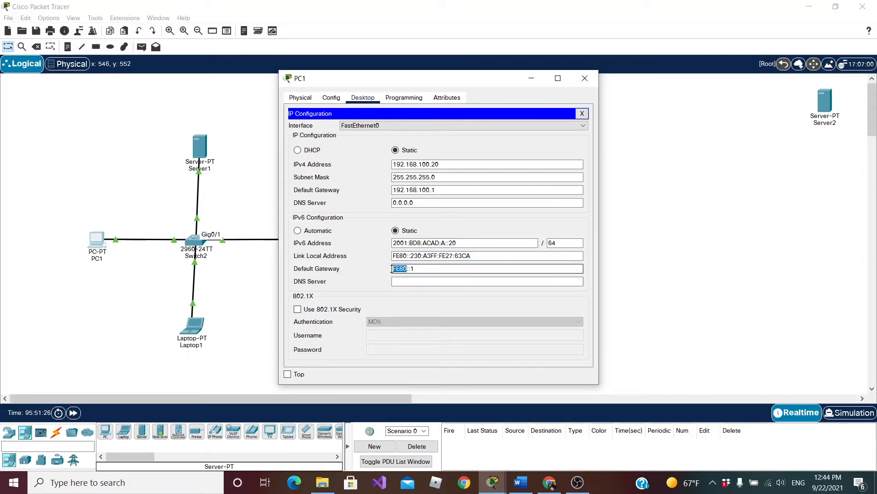
left_click(584, 79)
Open Server1's IP configuration, check its link-local address, and close the window
left_click(200, 149)
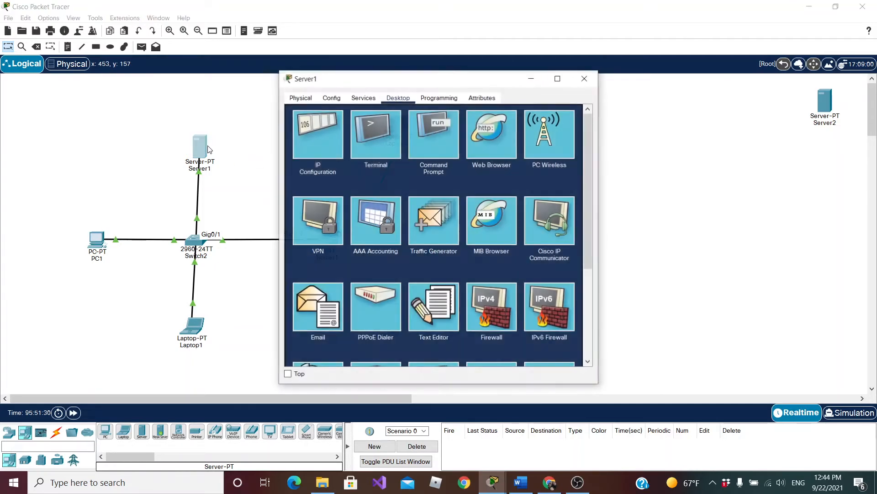
left_click(295, 134)
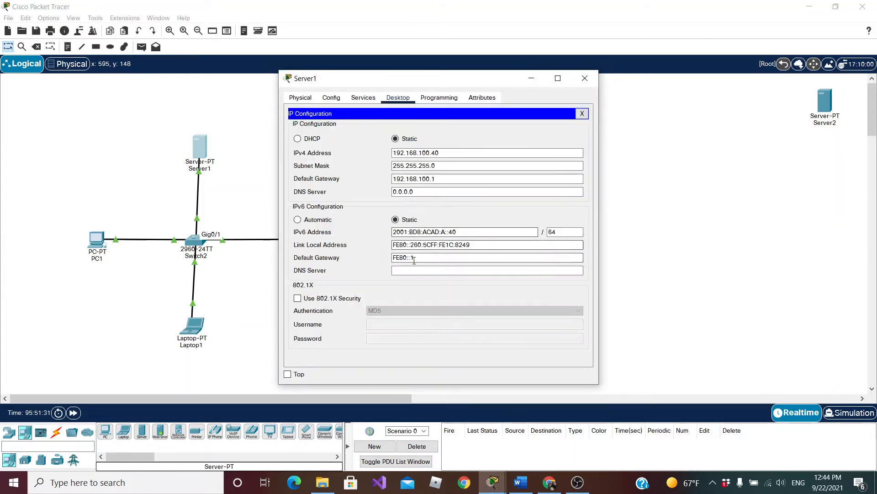
left_click_drag(470, 245, 392, 249)
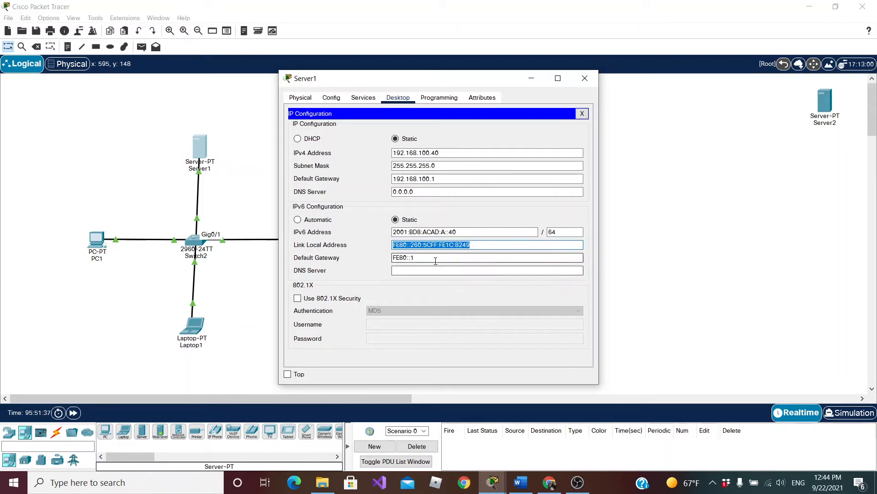
left_click(585, 78)
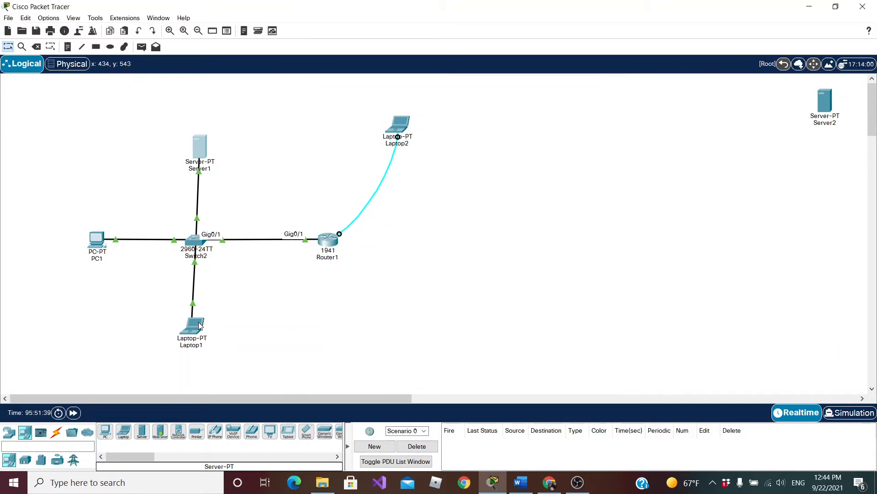
Open Laptop1's IP configuration and compare its IPv6 address with its link-local address
left_click(199, 326)
left_click(313, 157)
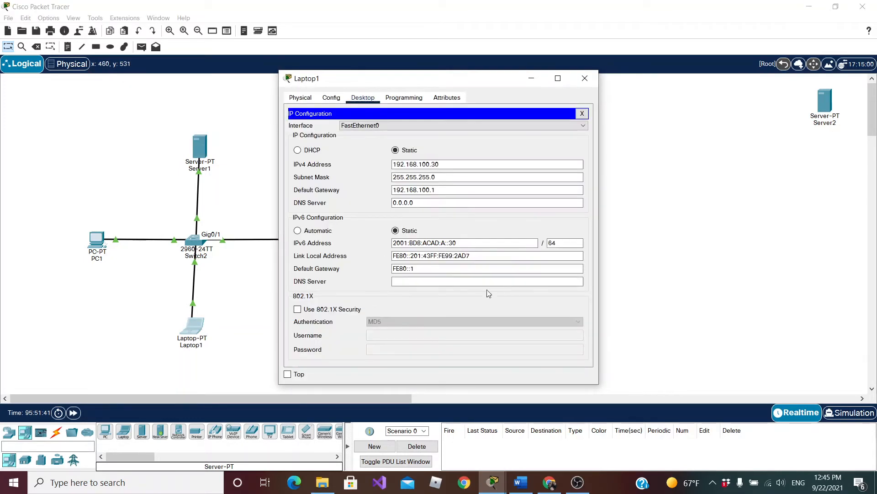
left_click_drag(478, 255, 386, 255)
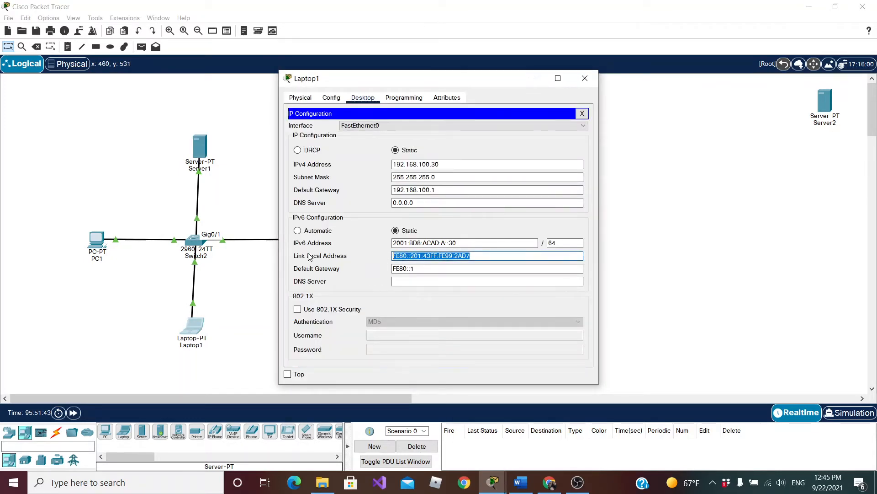
left_click_drag(459, 243, 376, 244)
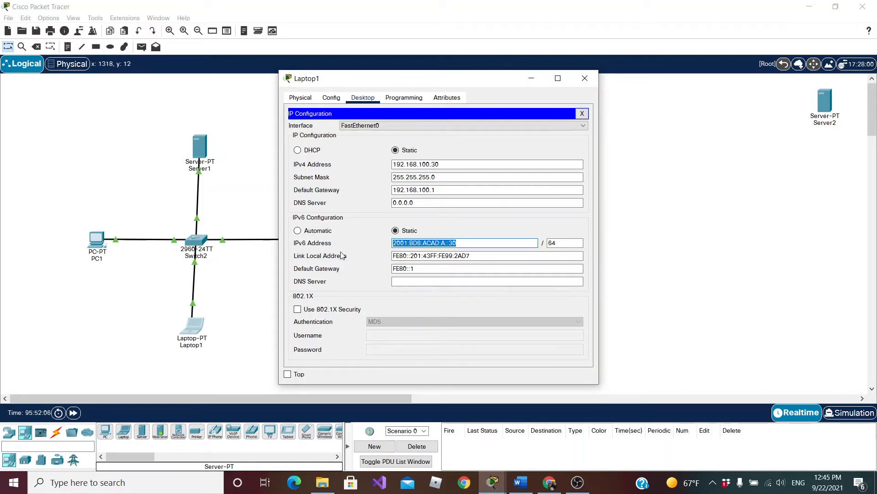
left_click_drag(468, 258, 384, 260)
left_click(466, 257)
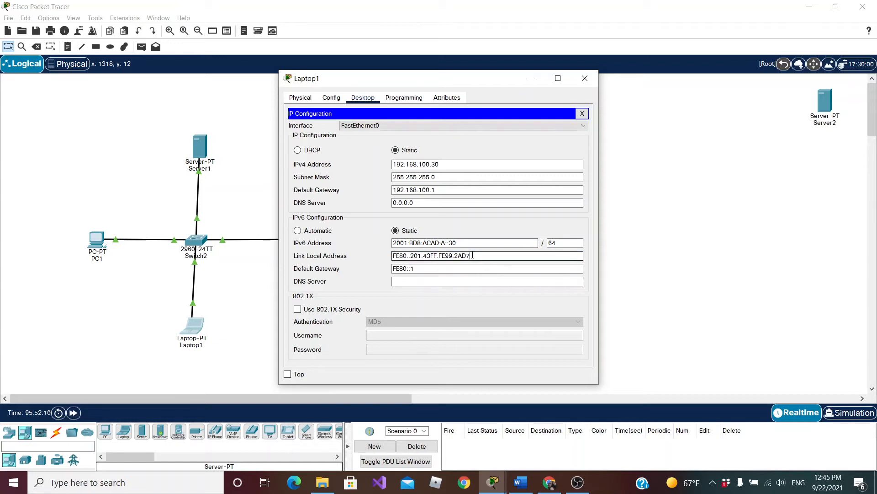
left_click_drag(470, 256, 382, 256)
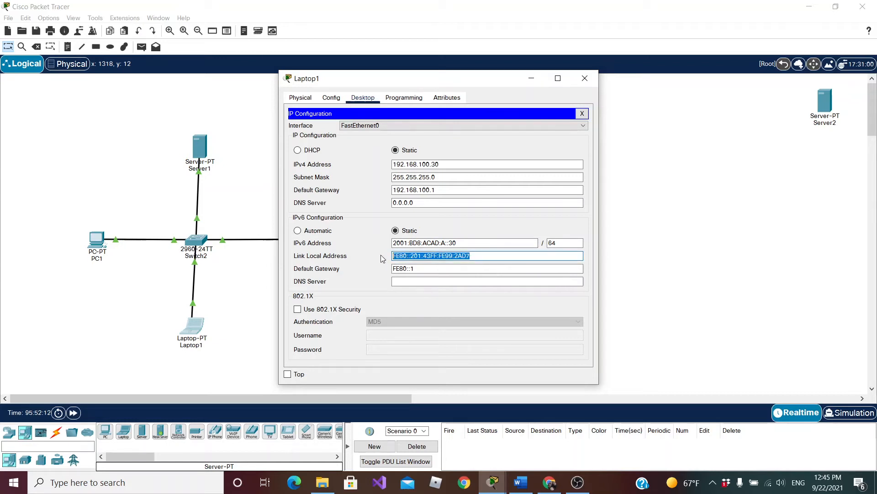
left_click(469, 242)
left_click_drag(465, 241, 389, 243)
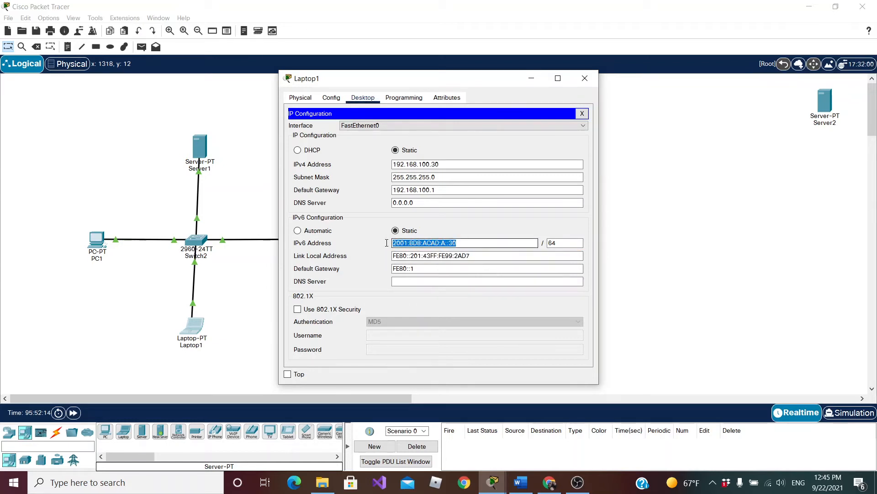
left_click_drag(474, 256, 377, 259)
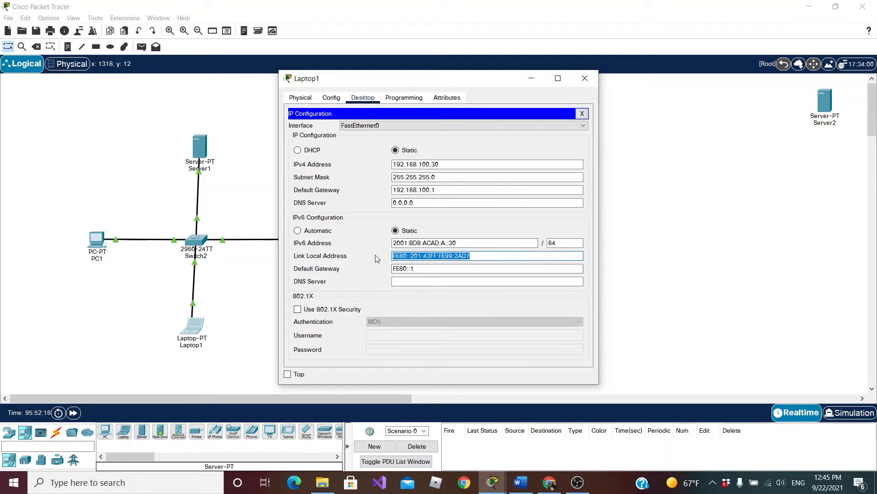
Move Laptop1's window aside, select the local network's devices including Router1, and bring Laptop1's window back to the front
left_click_drag(423, 76, 520, 90)
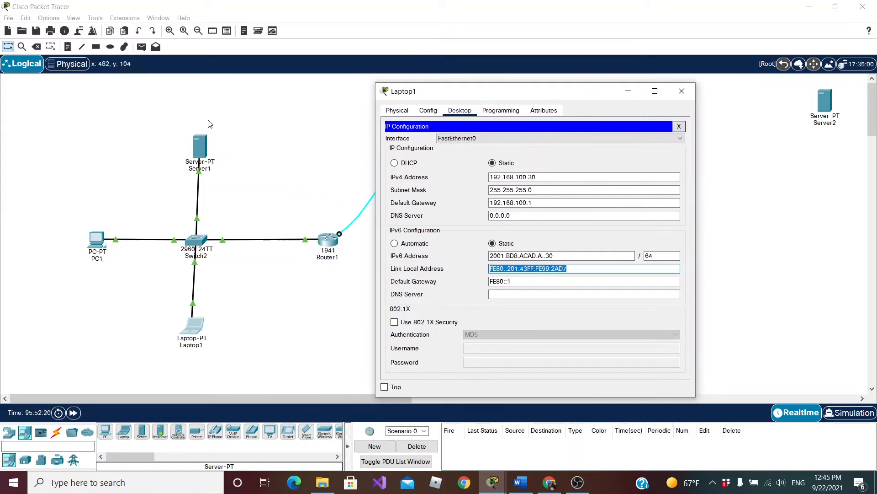
left_click_drag(54, 115, 340, 367)
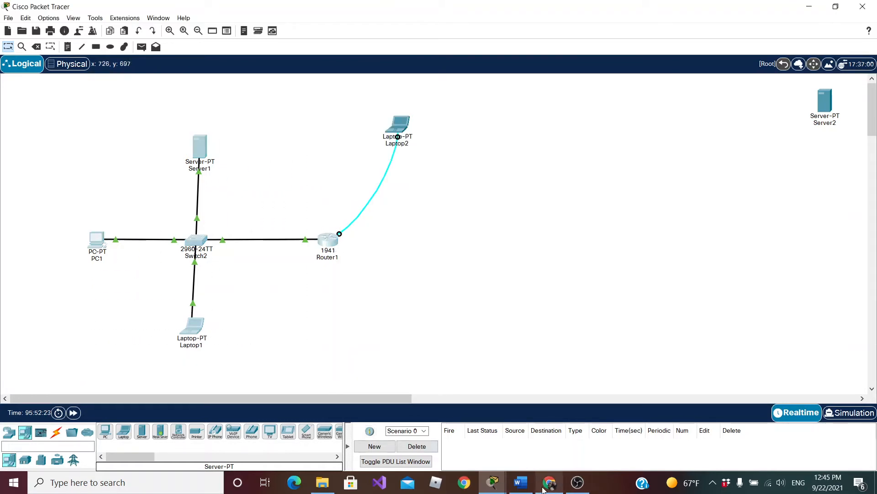
left_click(493, 483)
left_click(541, 435)
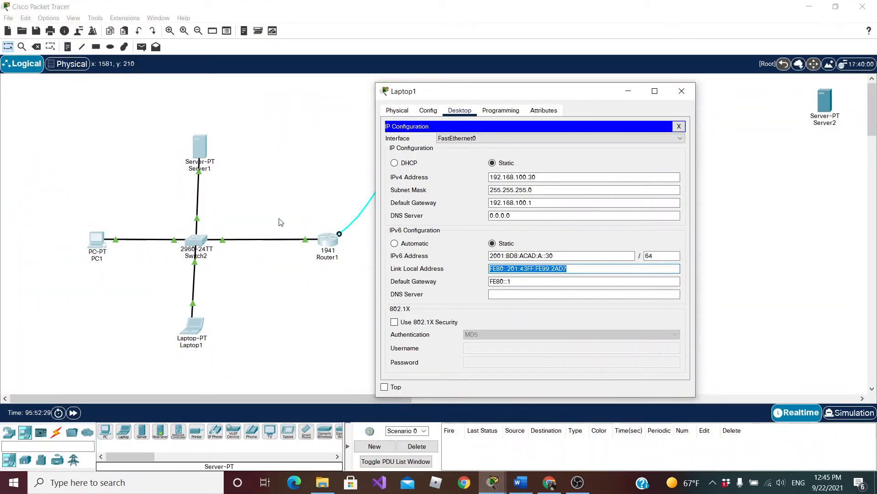
Compare Laptop1's IPv6 address with its IPv6 default gateway, and close Laptop1's window
left_click_drag(558, 258, 487, 256)
left_click(566, 257)
left_click_drag(514, 281, 478, 281)
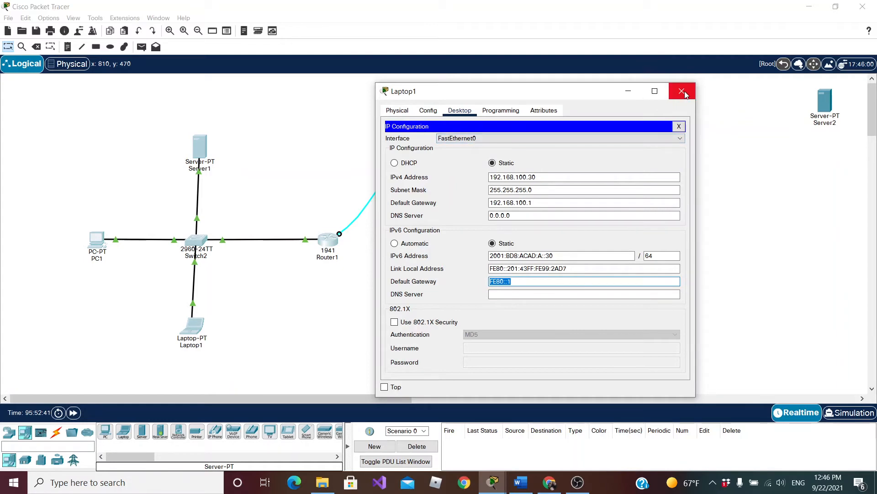
left_click(681, 91)
Open a terminal session on Laptop2 with the default port settings to reach Router1's console
left_click(328, 234)
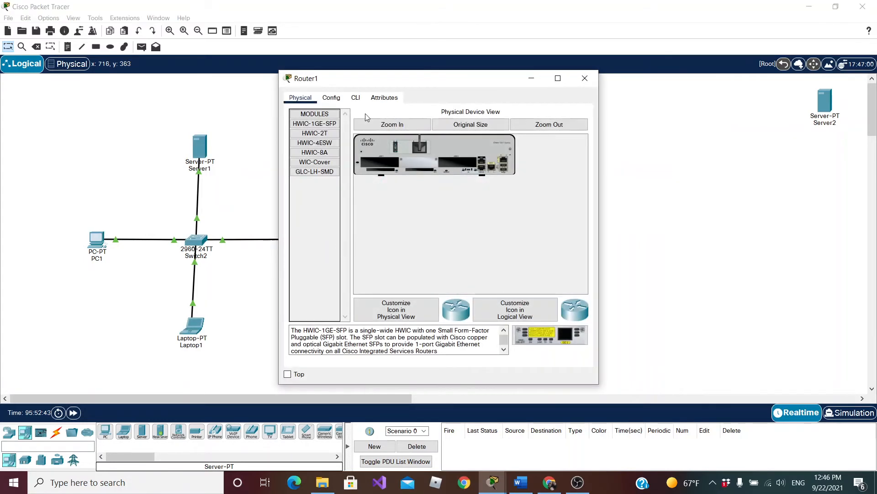
left_click(585, 78)
left_click(399, 126)
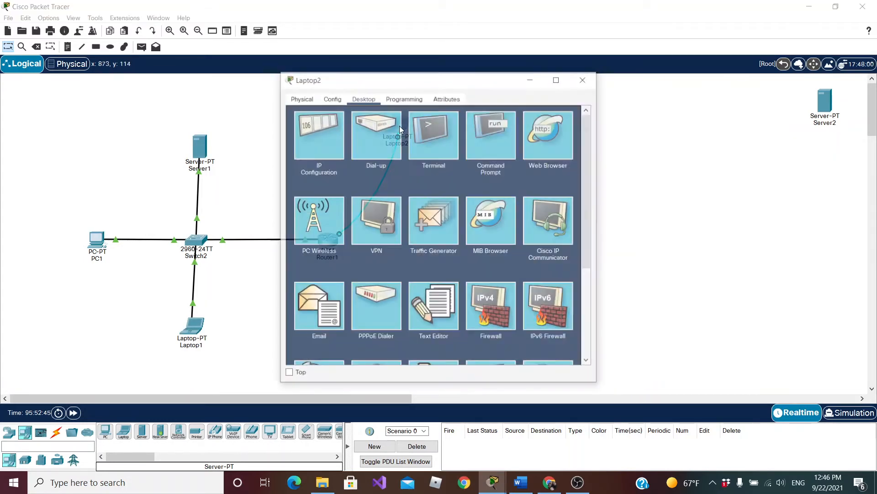
left_click(446, 159)
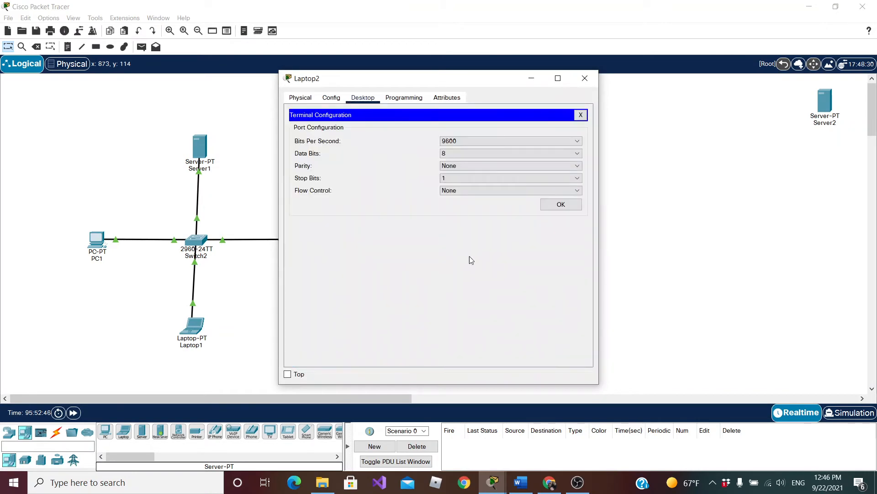
left_click(559, 210)
scroll(434, 242, "down", 20)
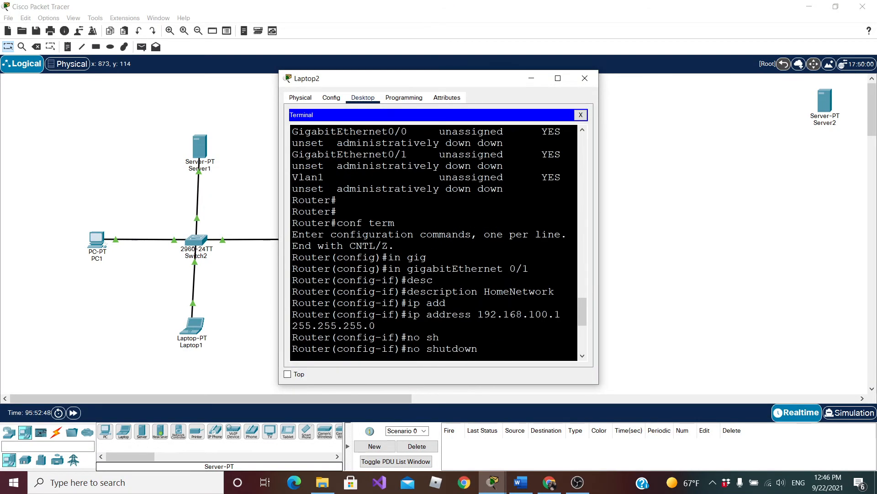
Exit interface and global configuration modes to return Router1 to the privileged prompt
type("exit")
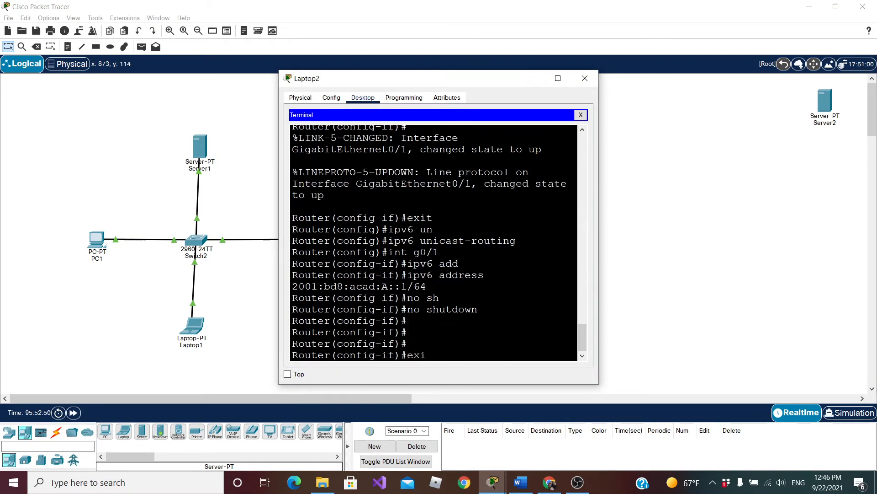
key("Return")
type("eixt")
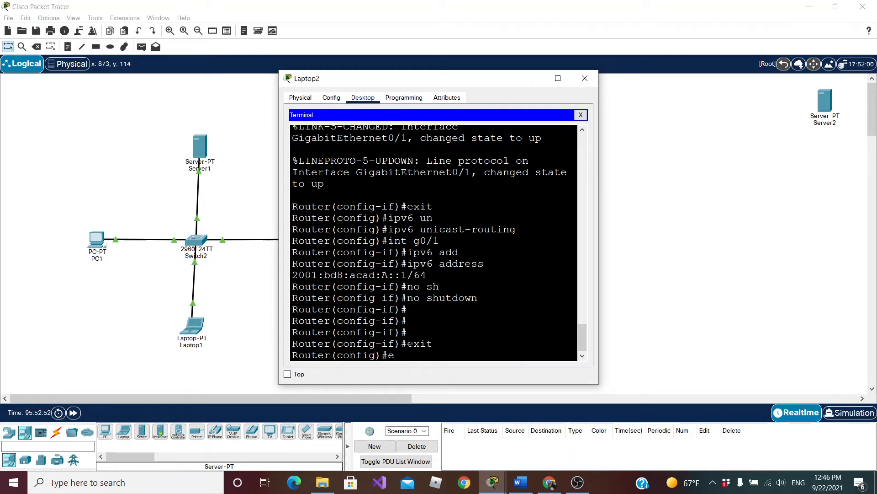
key("Return")
key("Return")
type("exit")
key("Return")
key("Return")
key("Return")
key("Return")
Run show ip int bri, widen the terminal window, and check GigabitEthernet0/1's IPv4 address and status
type("show ipv")
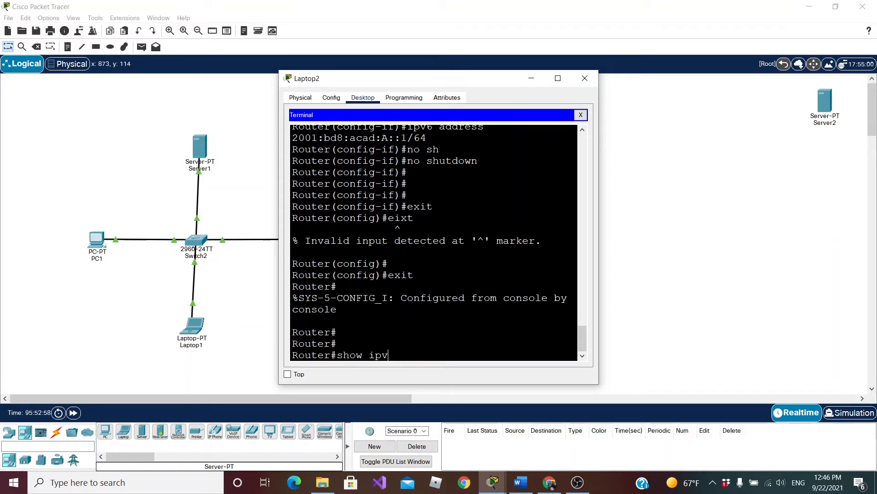
key("BackSpace")
type("int")
type(" bri")
key("Return")
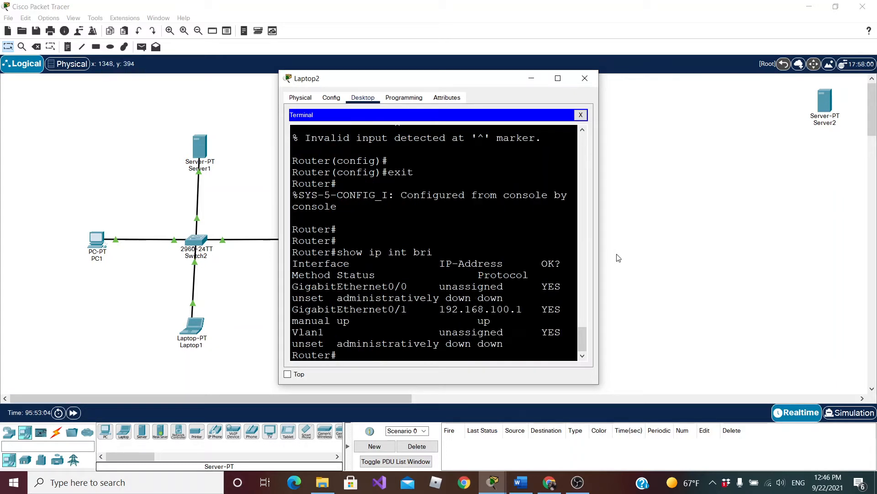
left_click_drag(599, 255, 876, 248)
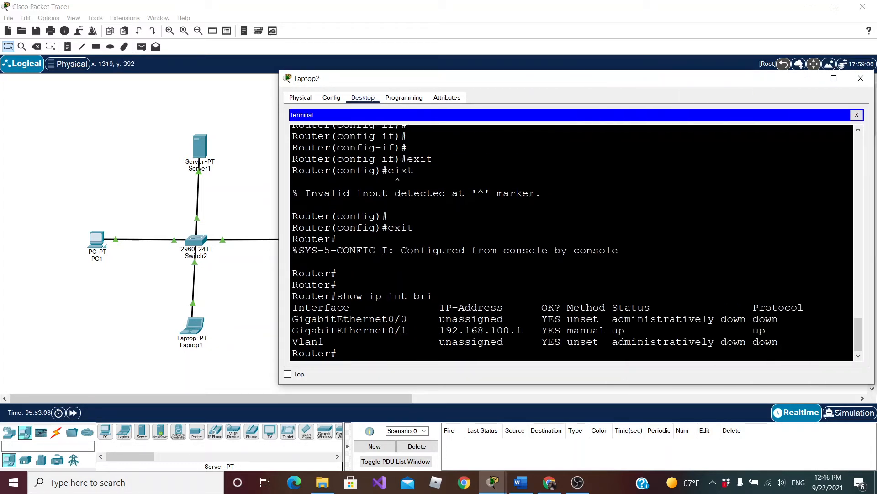
left_click_drag(408, 330, 389, 330)
left_click_drag(523, 330, 440, 330)
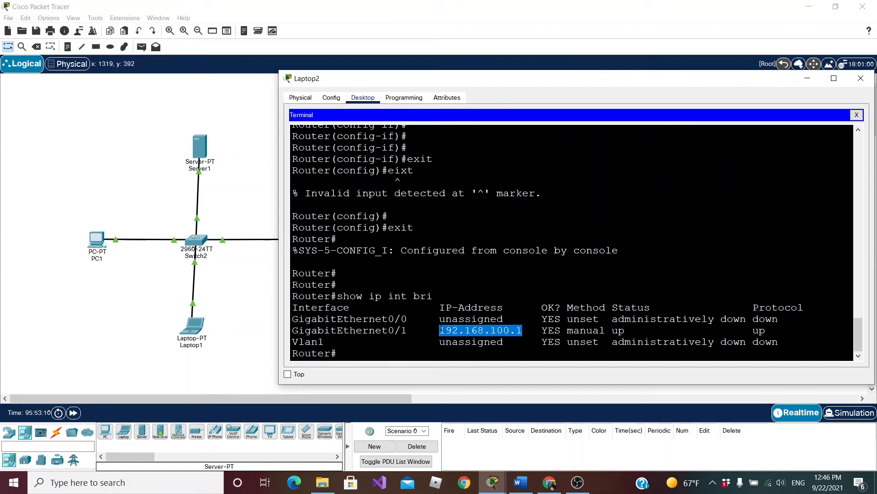
left_click(619, 330)
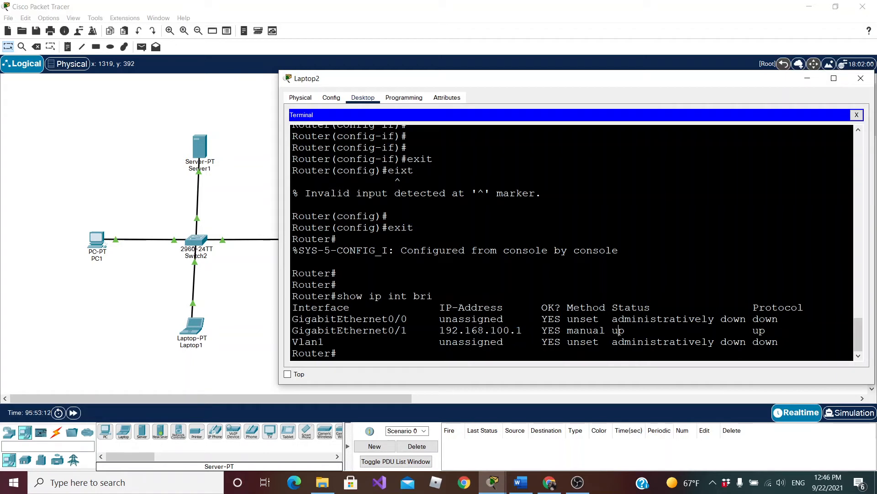
Run show ipv6 int bri on Router1 and widen the terminal window further
key("Up")
type("v6")
key("Return")
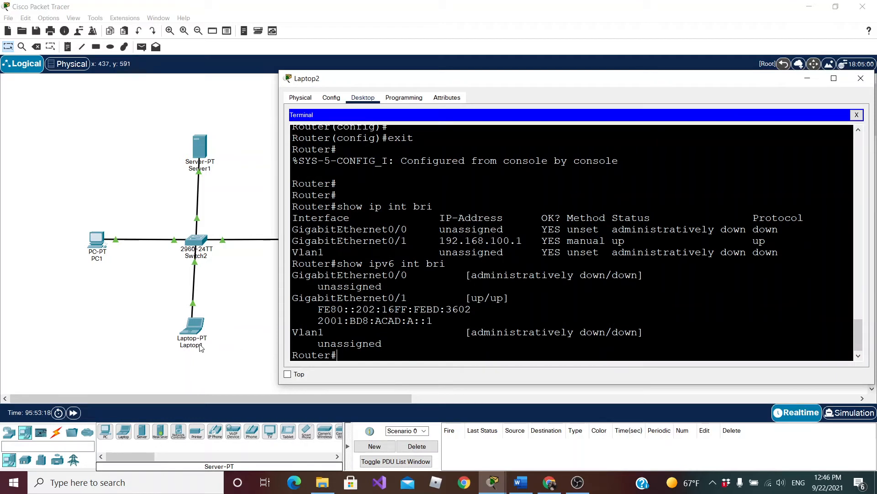
left_click_drag(276, 256, 21, 230)
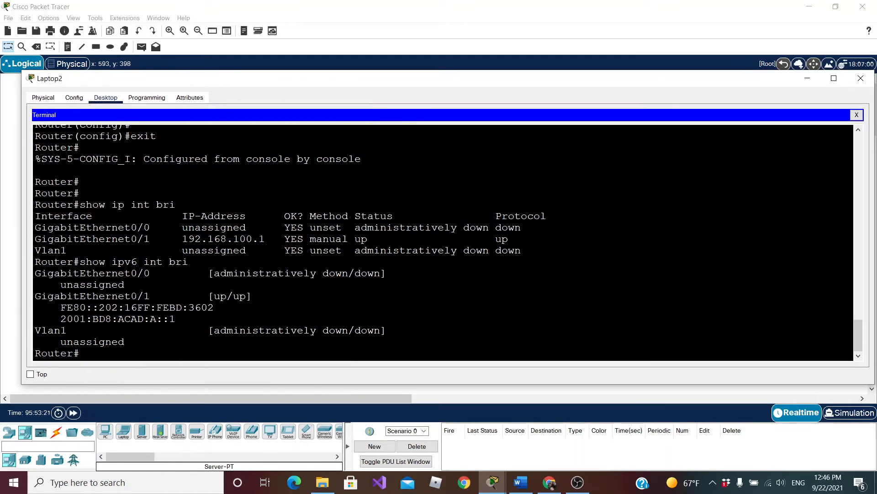
Examine GigabitEthernet0/1's global IPv6 address and its automatically generated link-local address in the output
left_click_drag(157, 296, 41, 295)
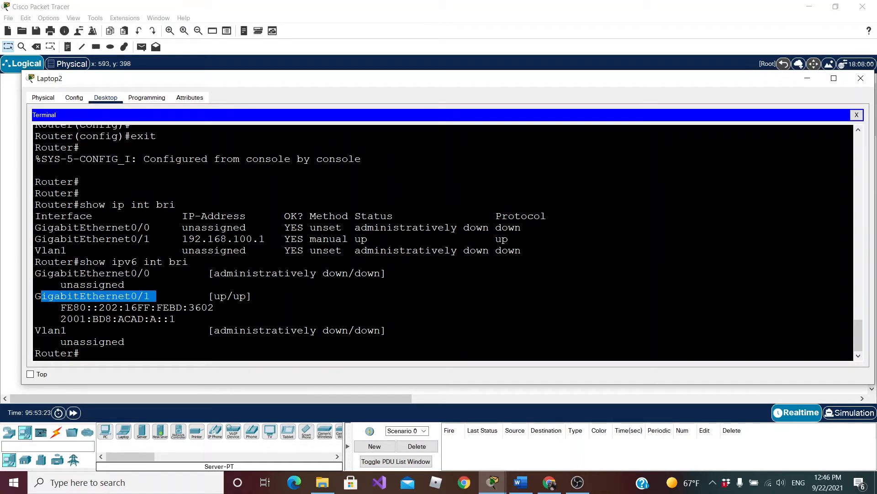
left_click_drag(176, 319, 61, 318)
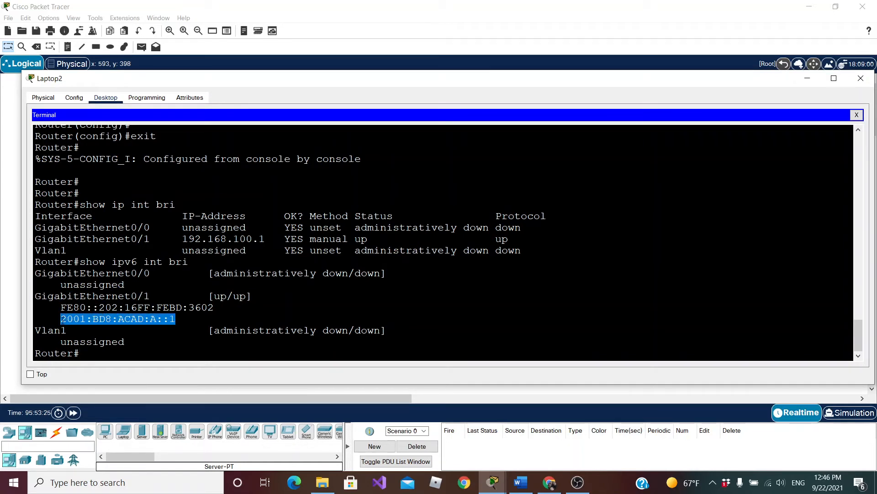
left_click_drag(213, 307, 61, 307)
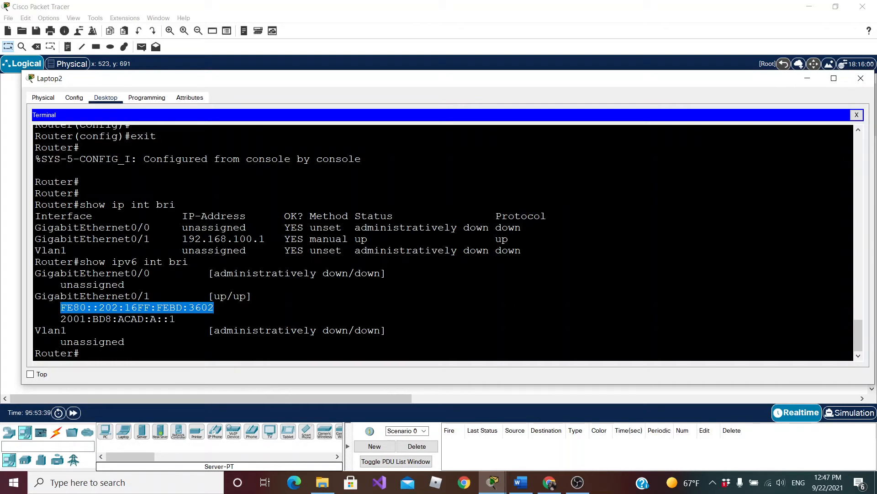
left_click(214, 316)
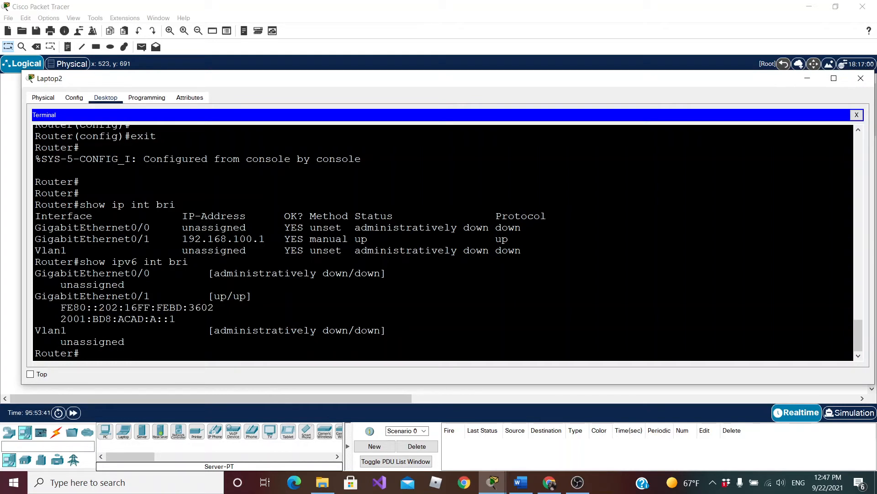
left_click_drag(214, 307, 60, 307)
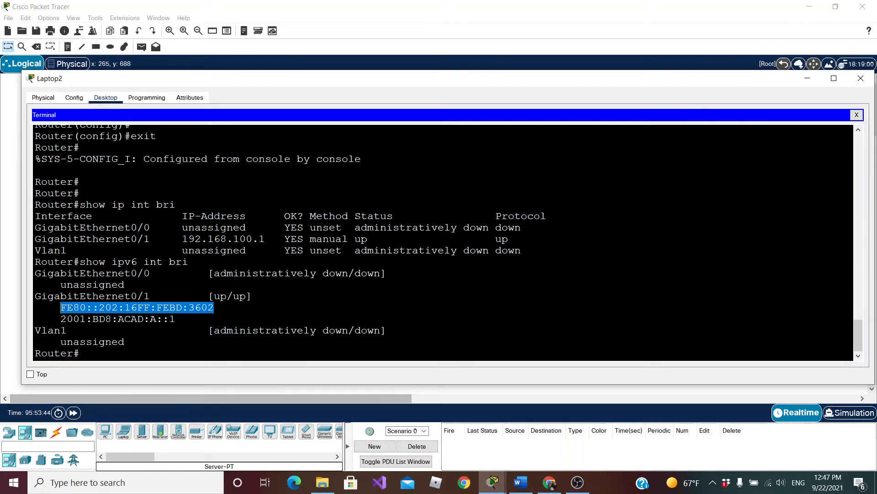
left_click(80, 353)
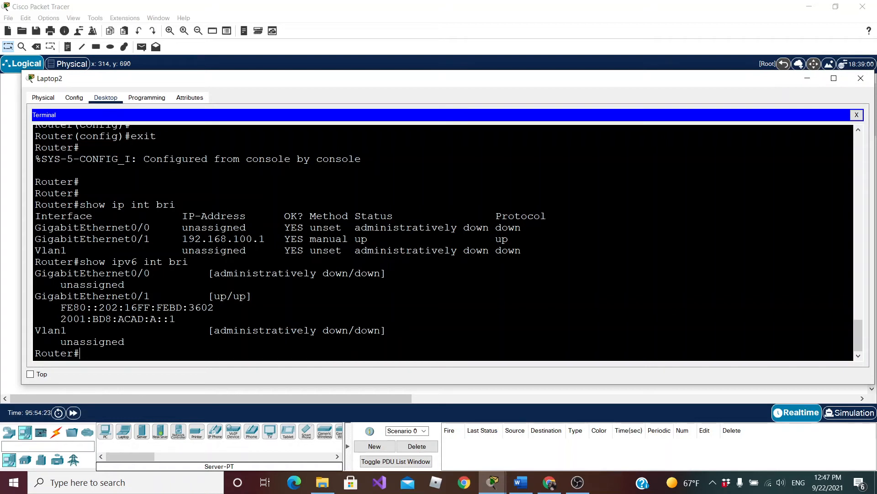
left_click_drag(213, 307, 63, 308)
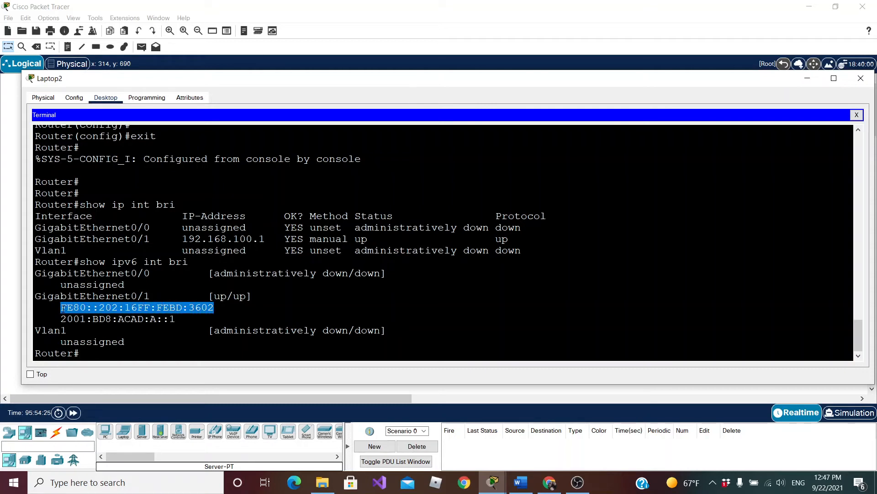
left_click(94, 353)
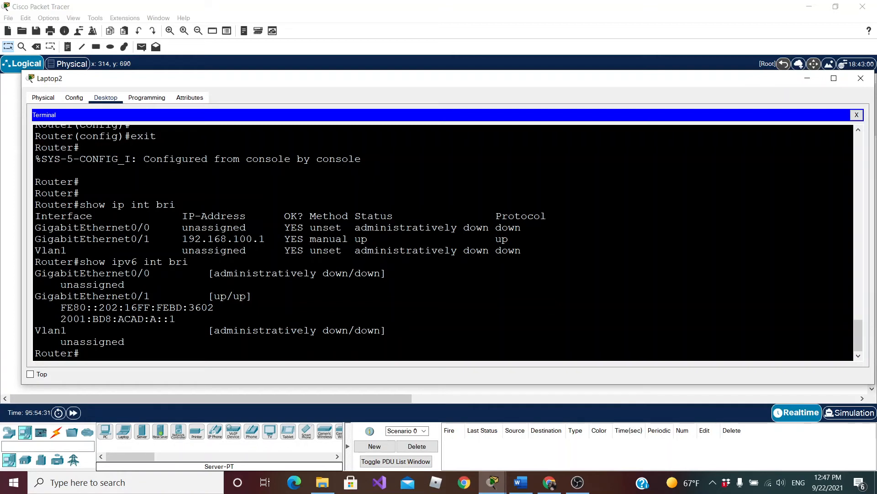
Enter configuration mode for Router1's interface g0/1
type("conf term")
key("Return")
type("in g0/1")
key("Return")
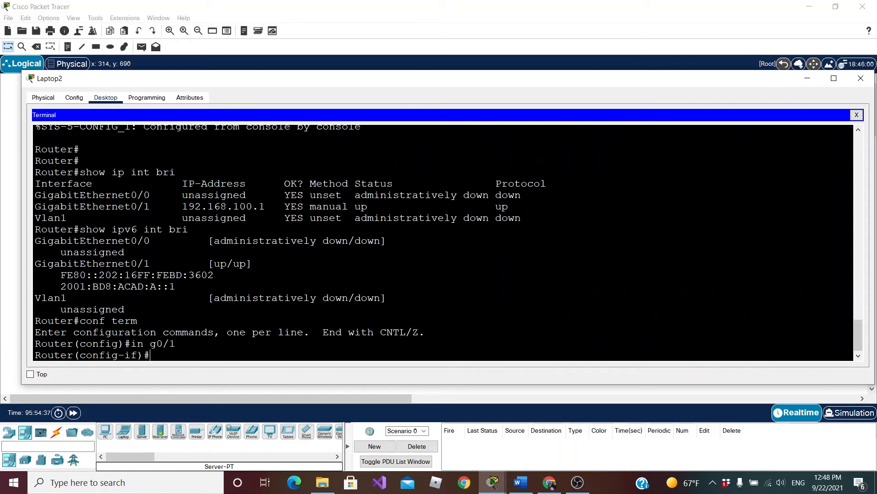
Assign fe80::1 as the interface's IPv6 link-local address with ipv6 address fe80::1 link-local
type("ip add")
key("Tab")
type("fe80::1 lin")
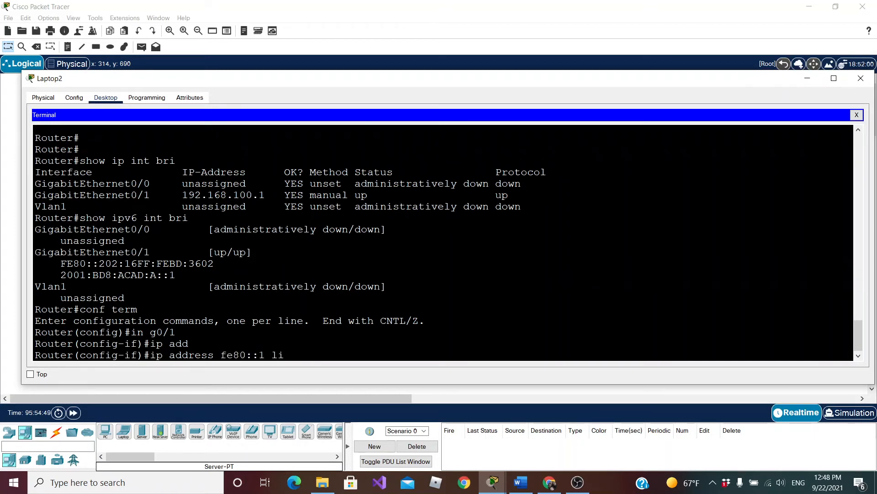
key("Tab")
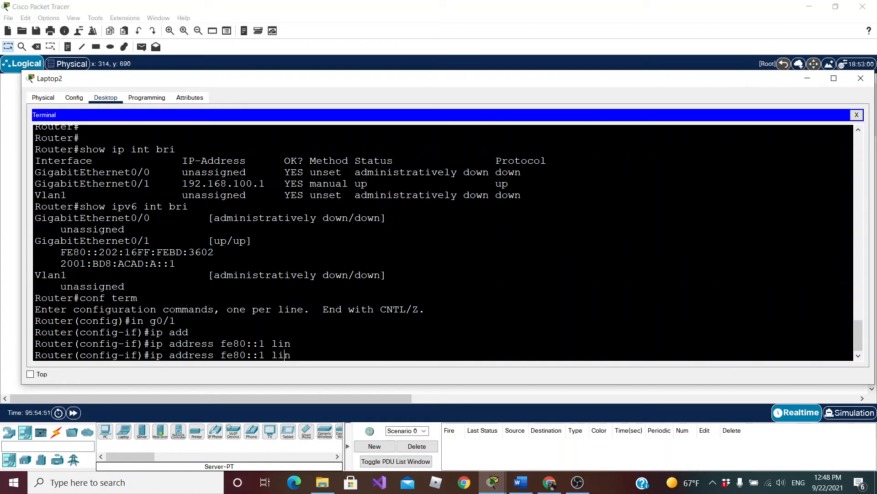
key("Left")
key("Left")
key("Left")
key("Left")
key("Left")
key("Left")
type("v6")
key("Right")
key("Right")
key("Right")
key("Right")
key("Right")
key("Right")
key("Right")
key("Right")
key("Right")
key("Right")
key("Right")
key("Right")
key("Tab")
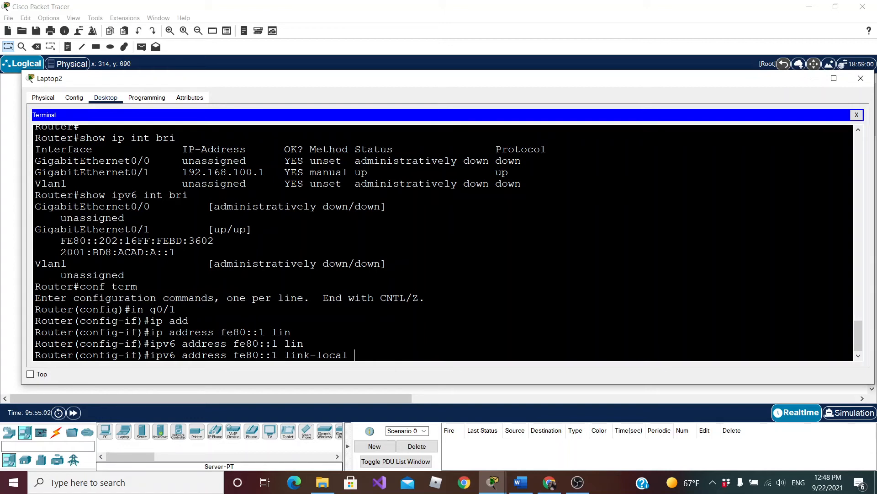
key("Return")
Leave interface and global configuration modes for the privileged prompt
type("exit")
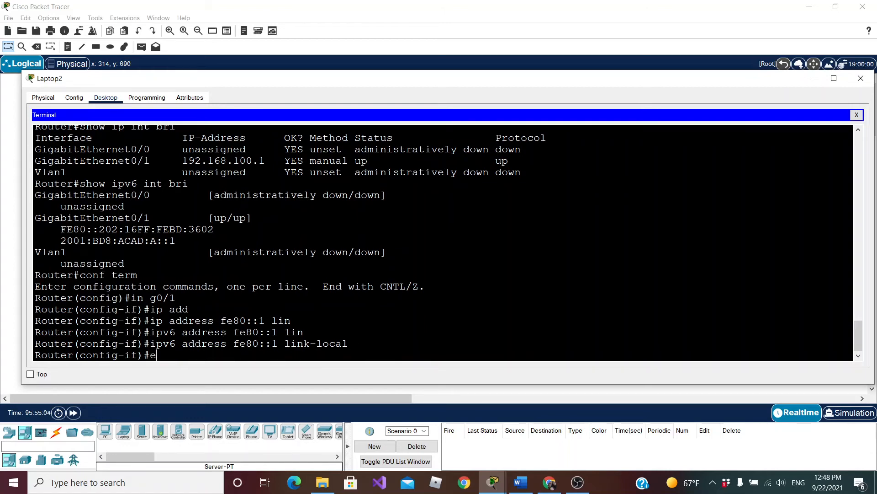
key("Return")
type("exit")
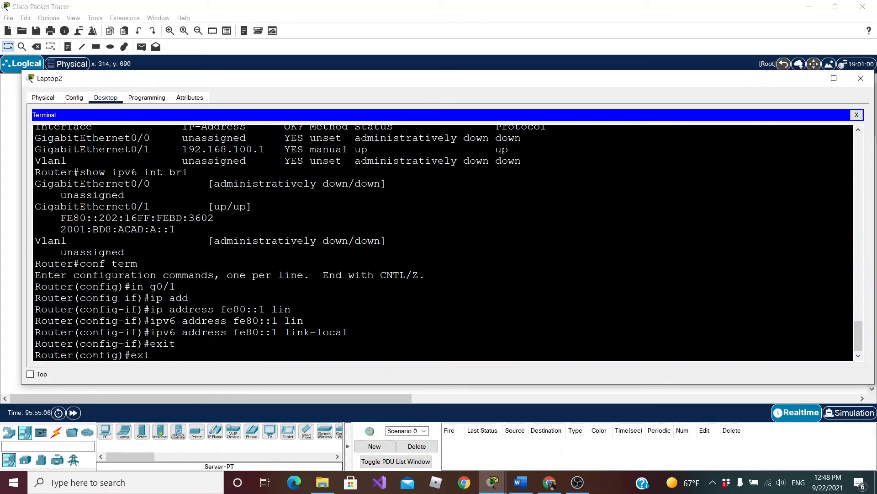
key("Return")
Run show ipv6 int bri again and check GigabitEthernet0/1's new link-local address against the earlier output
type("show ip int bri")
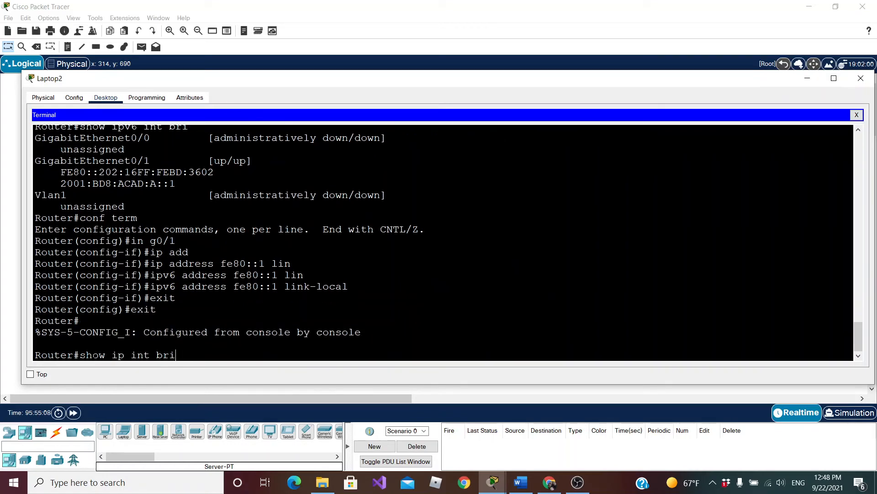
key("Left")
key("Left")
key("Left")
key("Left")
key("Left")
key("Left")
key("Left")
key("Left")
type("v6")
key("Return")
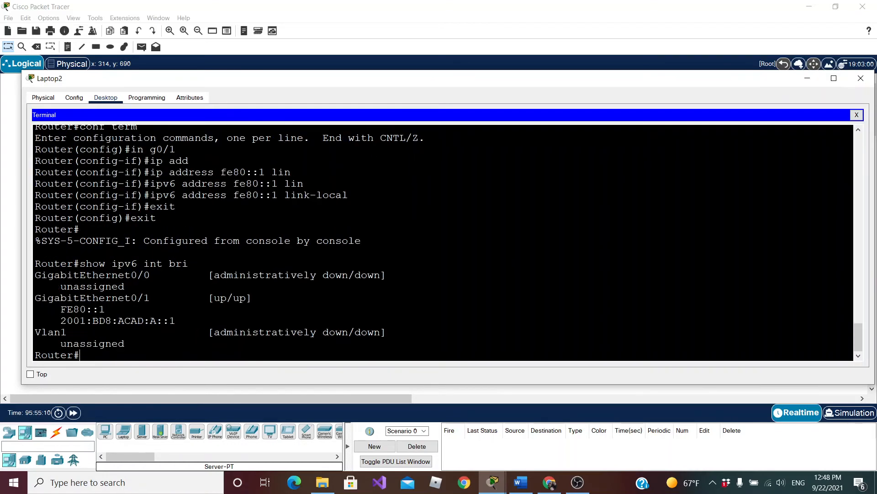
left_click_drag(105, 309, 63, 310)
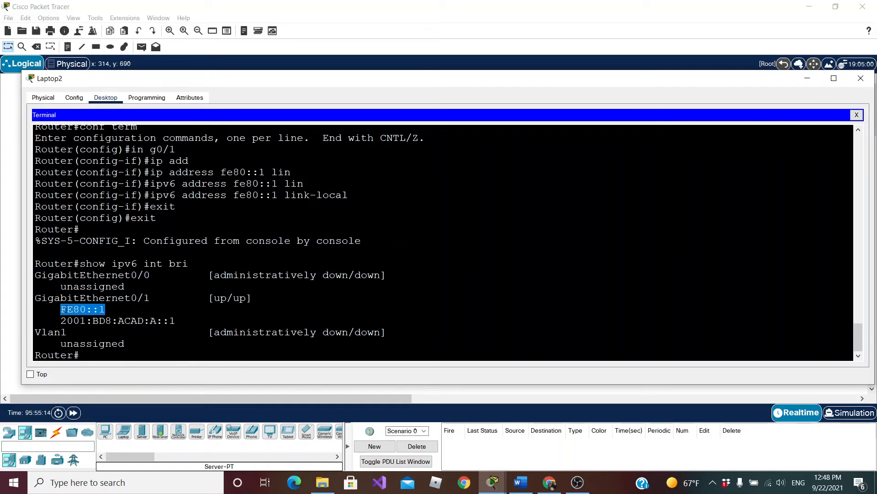
left_click(70, 310)
scroll(444, 242, "up", 7)
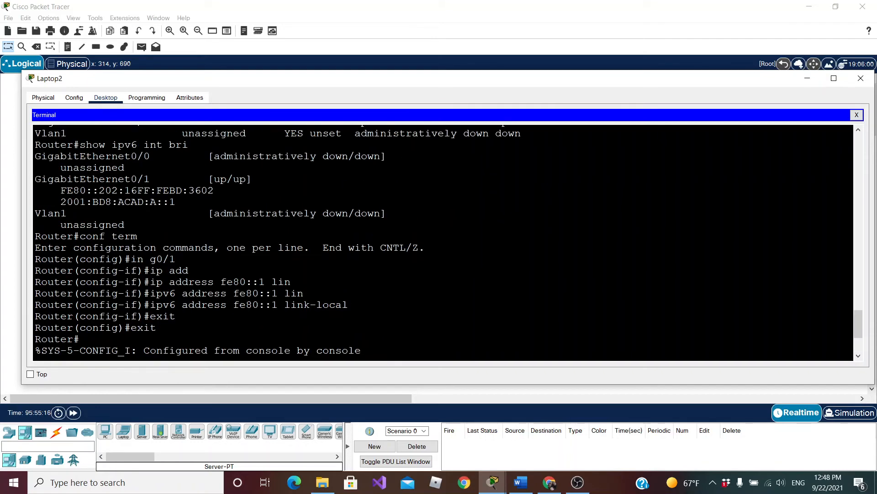
scroll(444, 242, "down", 7)
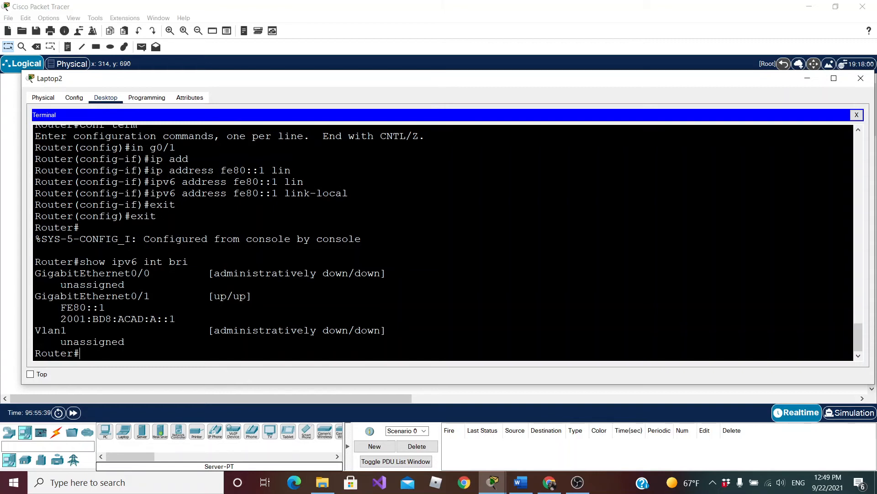
Save the running-config to startup-config, accepting the default destination filename
type("copy runn")
key("Tab")
type("sta")
key("Tab")
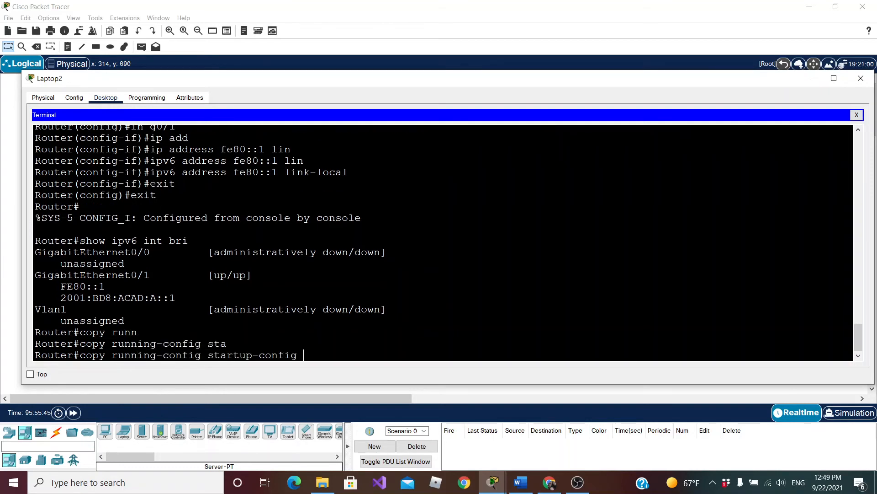
key("Return")
key("Return")
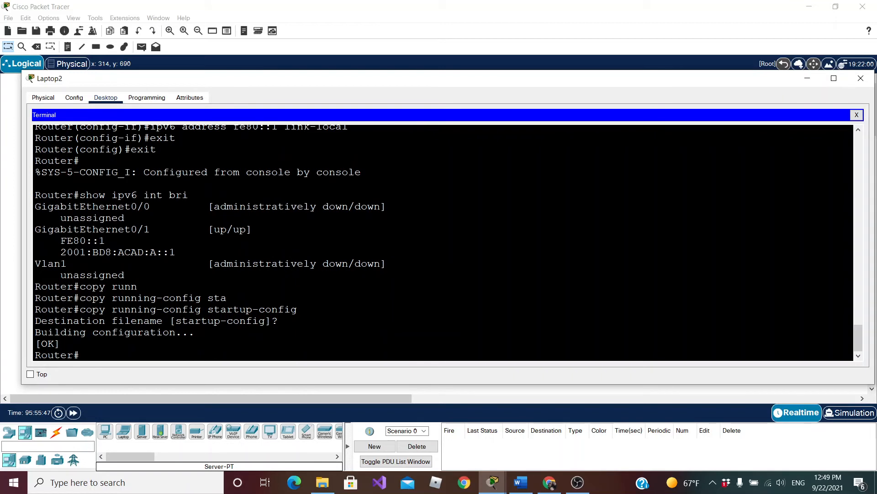
type("reald")
key("Return")
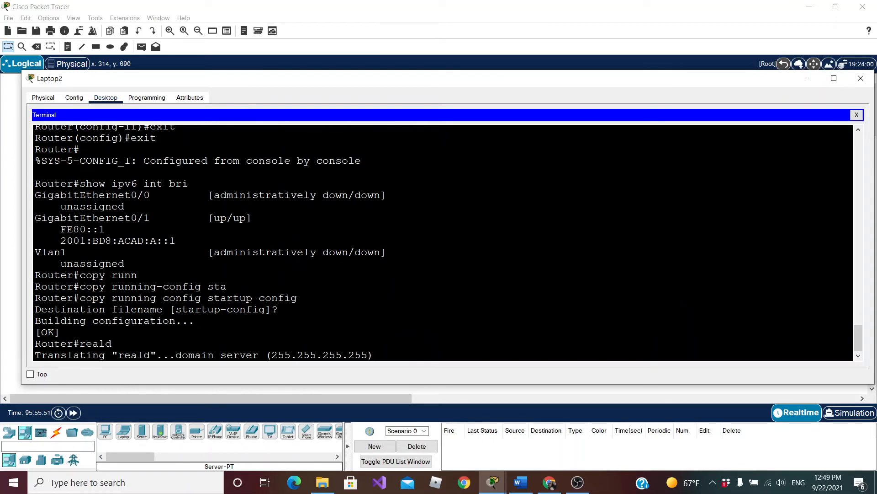
key("ctrl+shift+6")
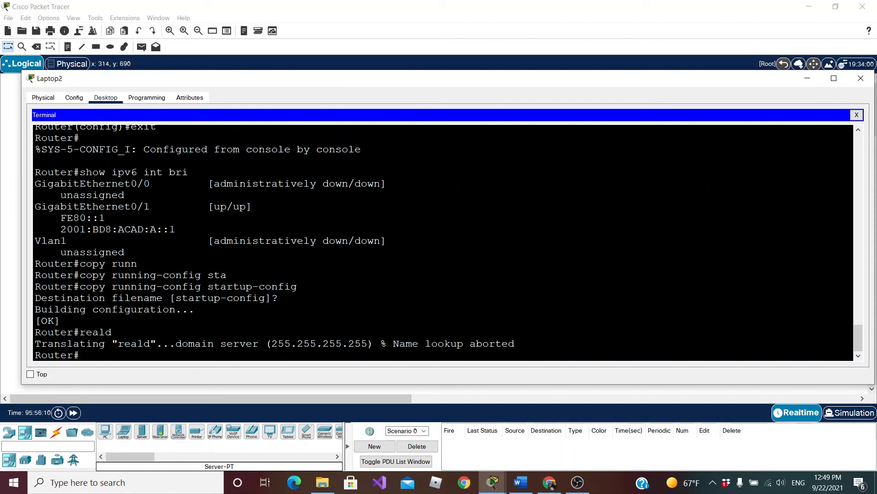
left_click_drag(374, 344, 269, 345)
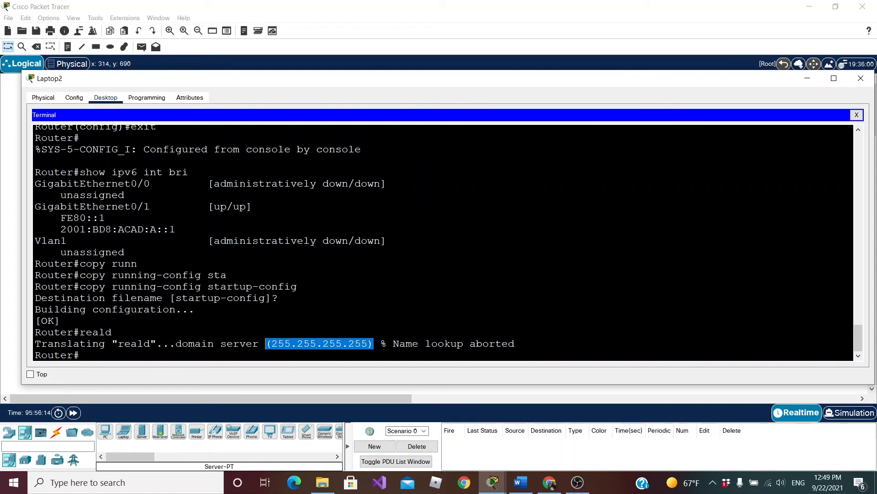
left_click_drag(112, 332, 79, 332)
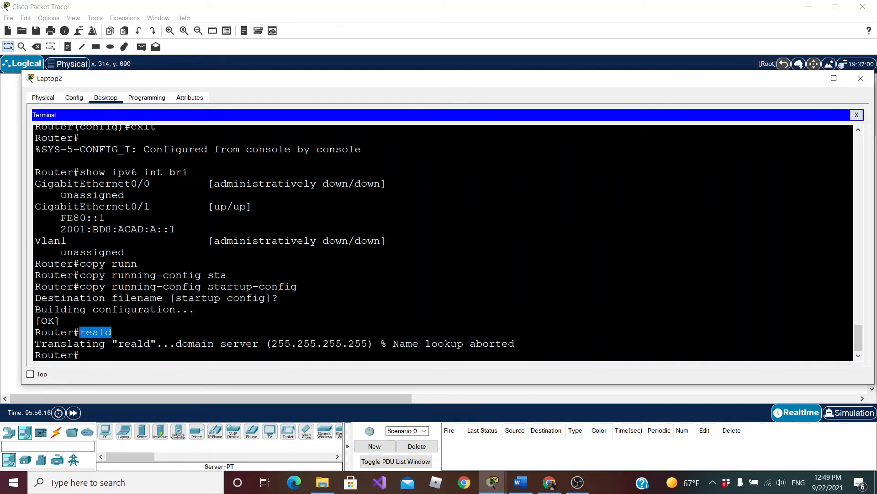
left_click(80, 355)
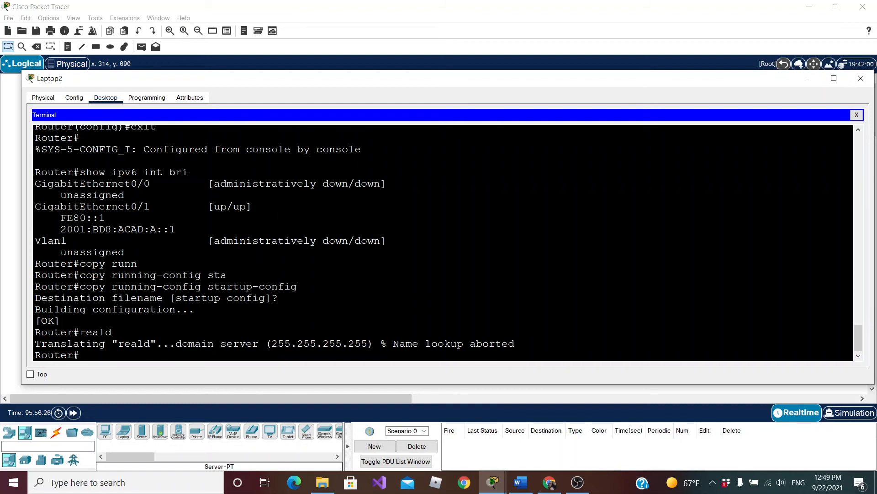
Restart the router with the reload command and confirm proceeding with the reload
type("r")
type("eload")
key("Return")
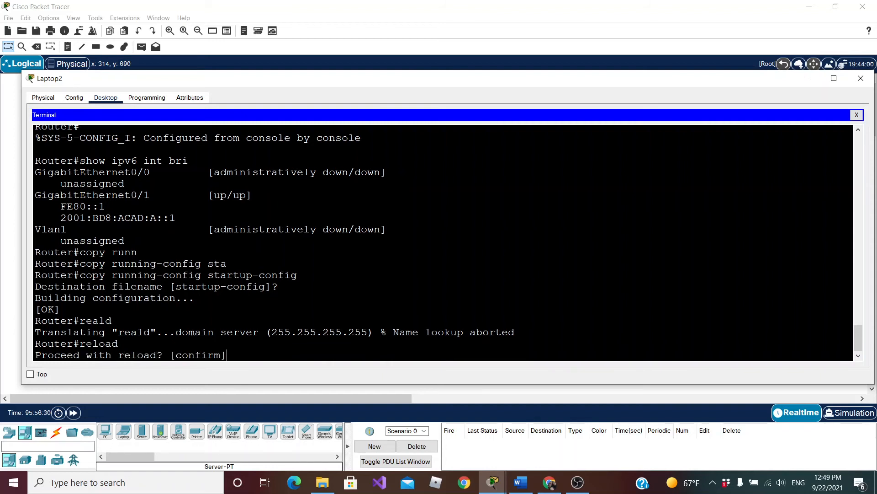
key("Return")
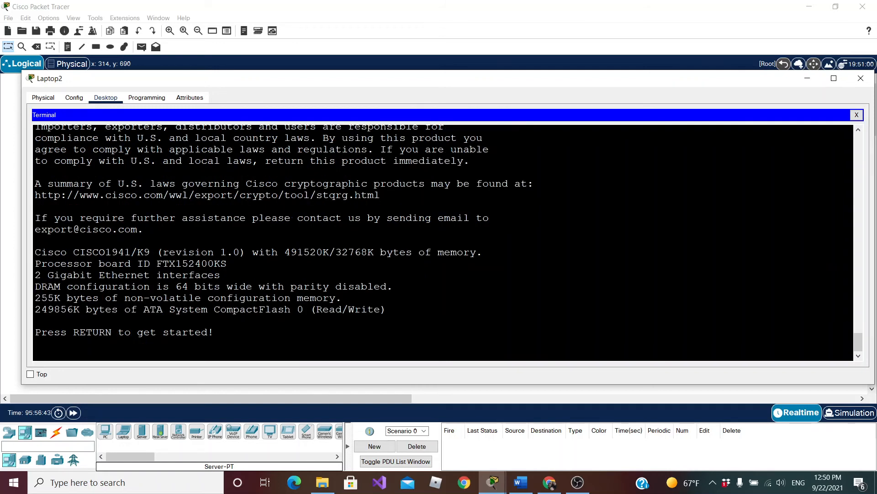
Enter privileged mode on the restarted router and run show ip int brief to check the saved IPv4 interface settings
key("Return")
type("enabl")
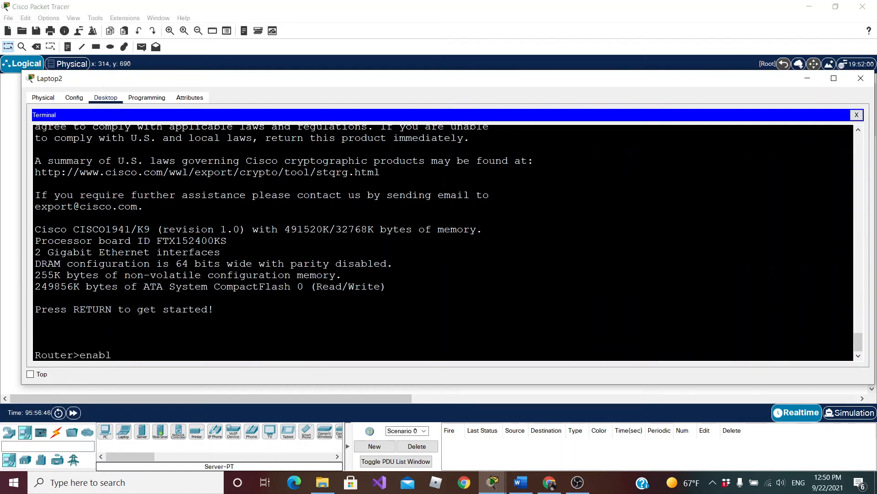
key("Return")
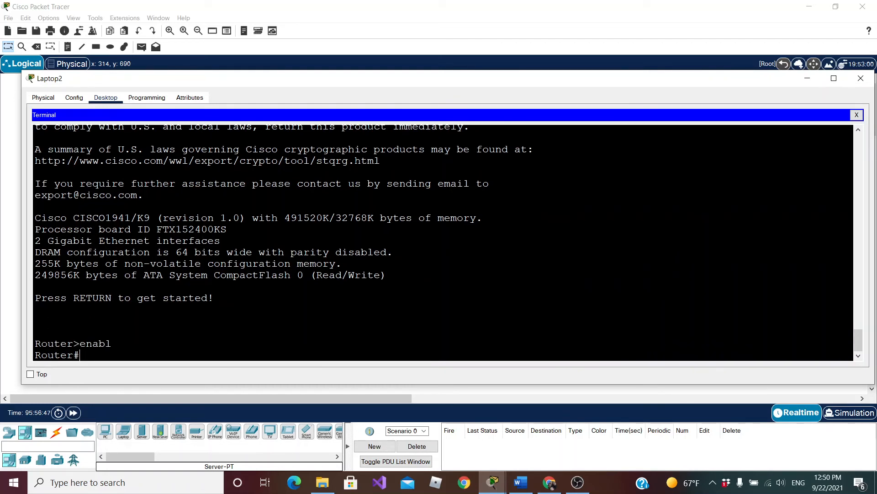
type("show ip int br")
key("Tab")
key("Return")
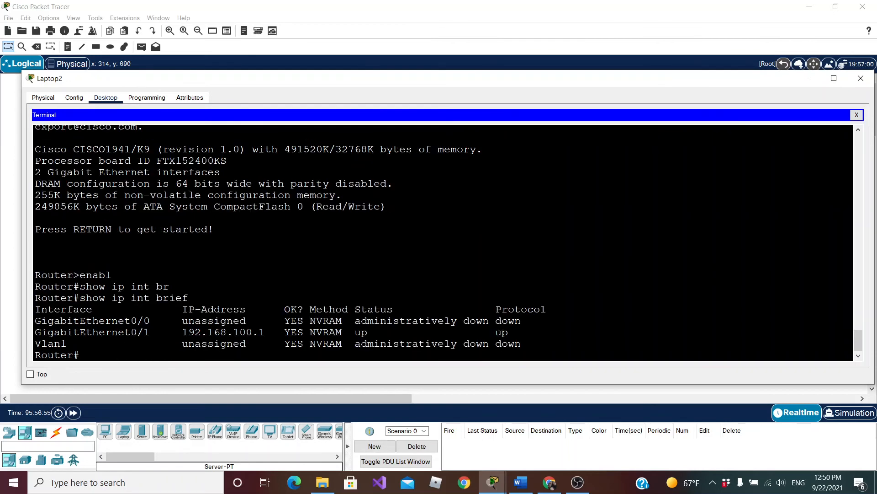
Run show ipv6 int brief to check the saved IPv6 interface addresses, and close the Laptop2 window
key("Up")
key("Left")
key("Left")
key("Left")
key("Left")
key("Left")
key("Left")
key("Left")
key("Left")
key("Left")
key("Left")
type("v6")
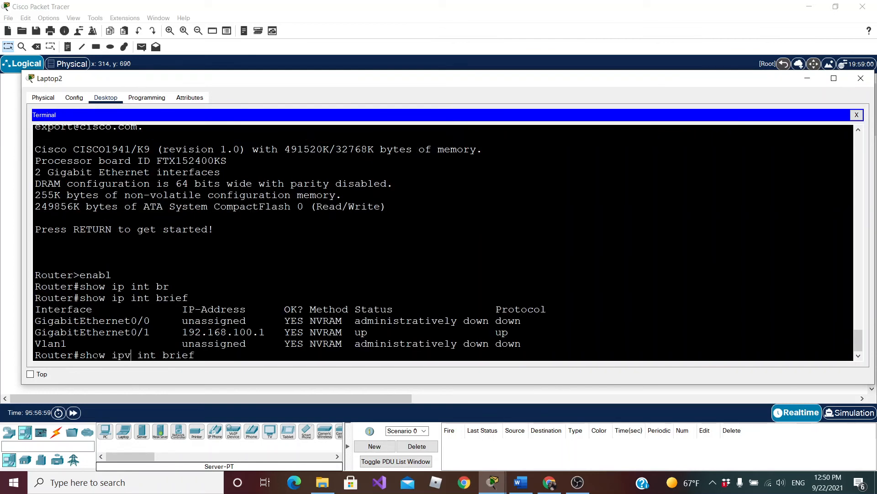
key("Return")
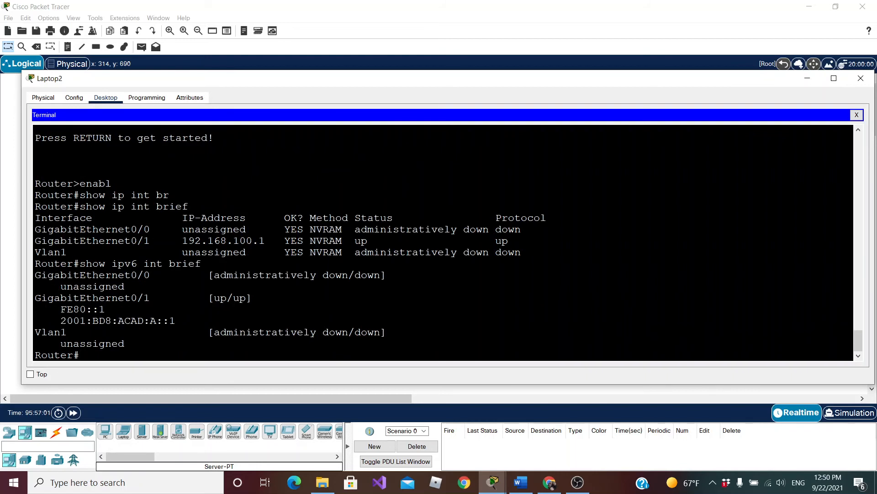
left_click(861, 81)
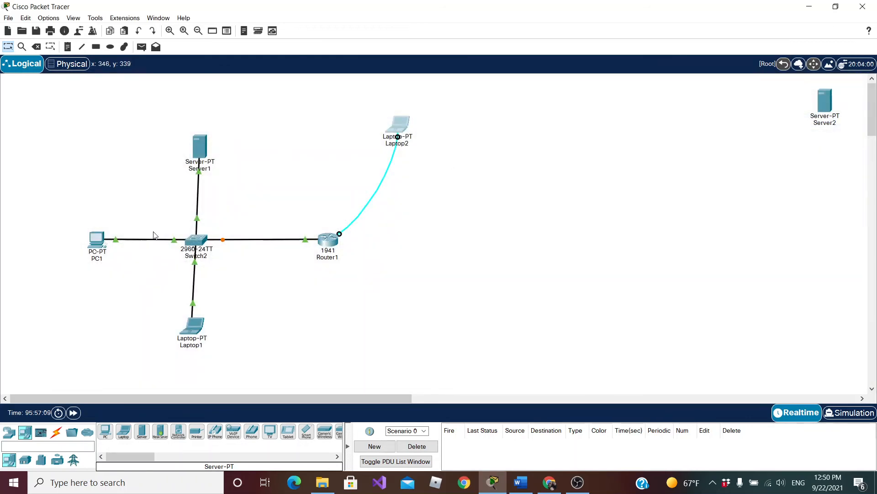
Ping the default gateway 192.168.100.1 from PC1's Command Prompt, widen the window to read the replies, and close it
left_click(109, 240)
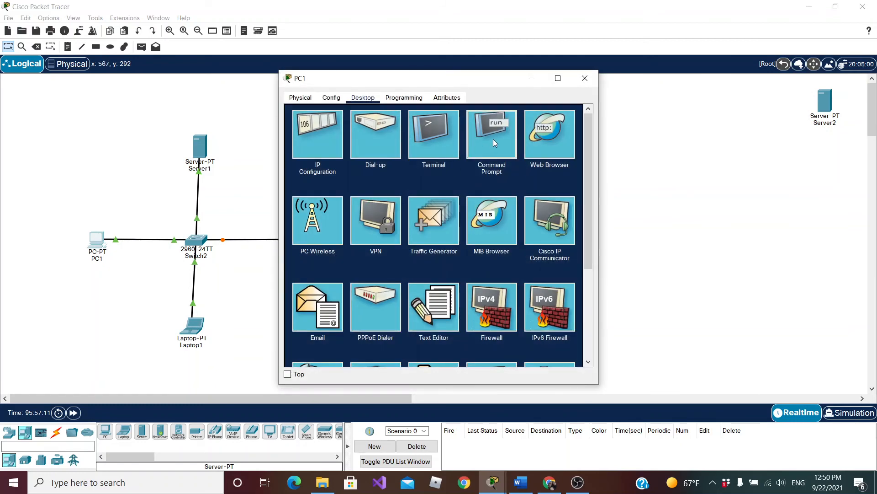
left_click(493, 133)
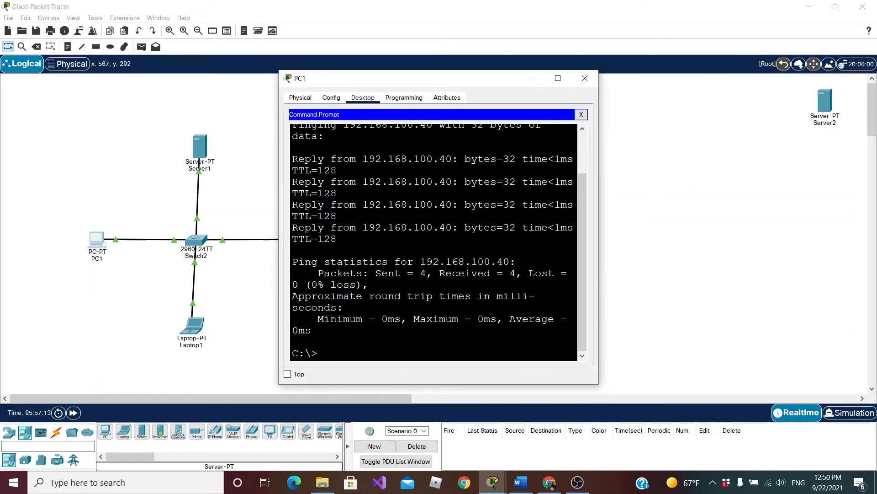
type("ping 192.168.100.1")
key("Return")
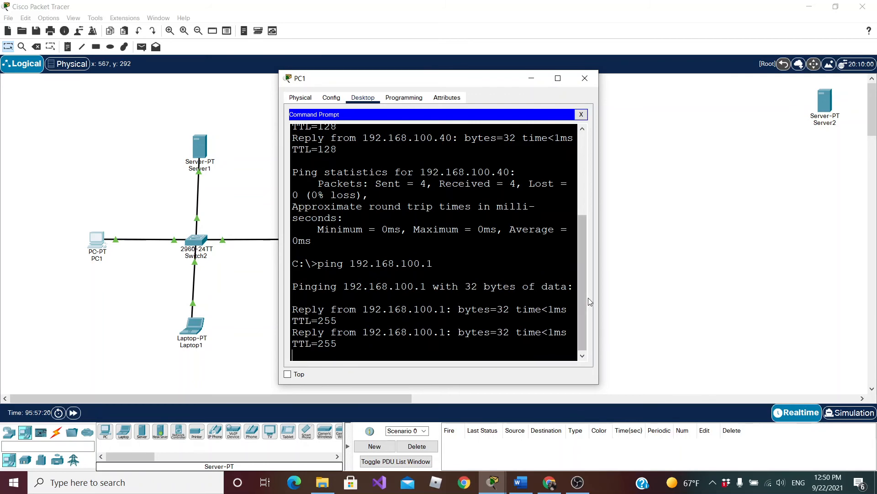
left_click_drag(601, 297, 841, 292)
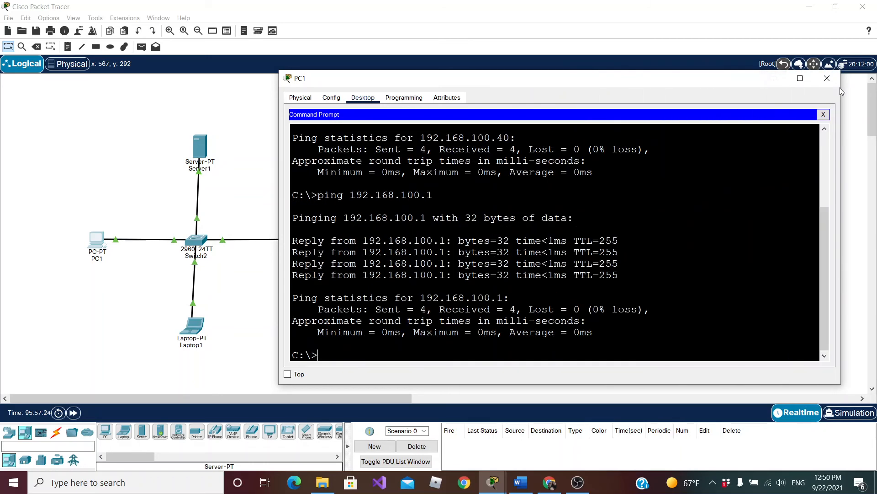
left_click(827, 78)
Ping the gateway's link-local address fe80::1 from Laptop1's Command Prompt and widen the window to read the replies
left_click(192, 327)
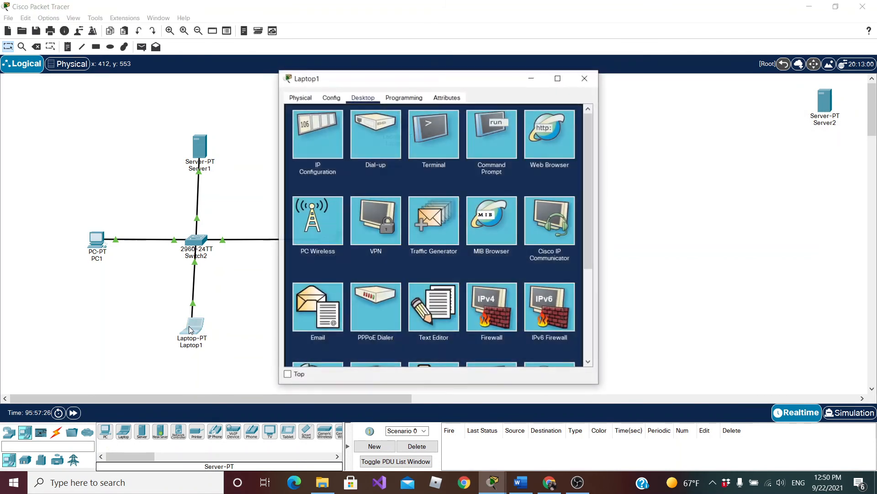
left_click(483, 147)
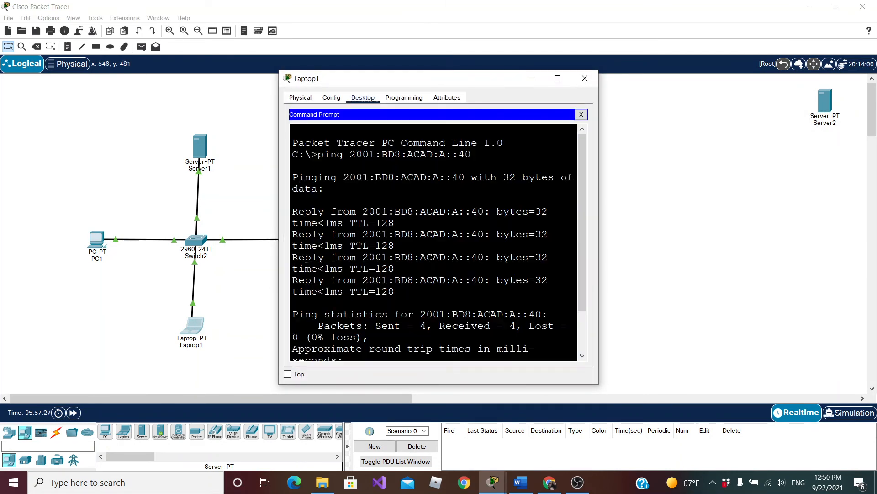
key("Return")
key("Return")
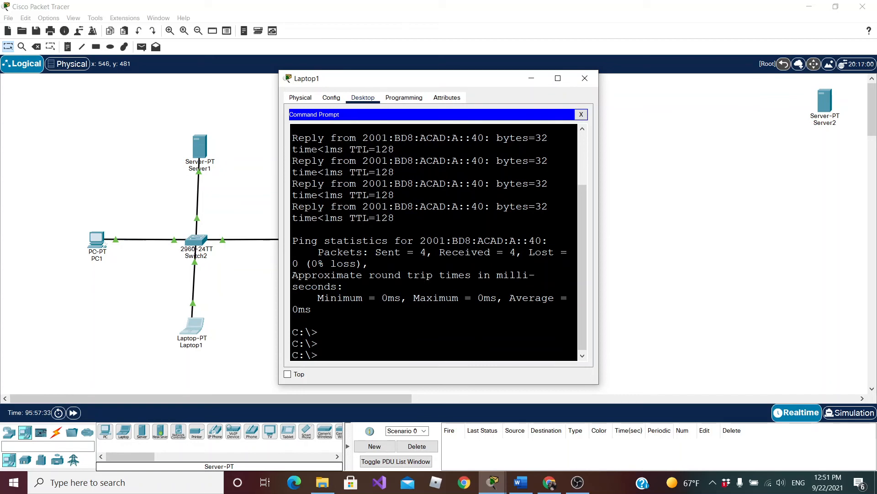
type("ping fe80::1")
key("Return")
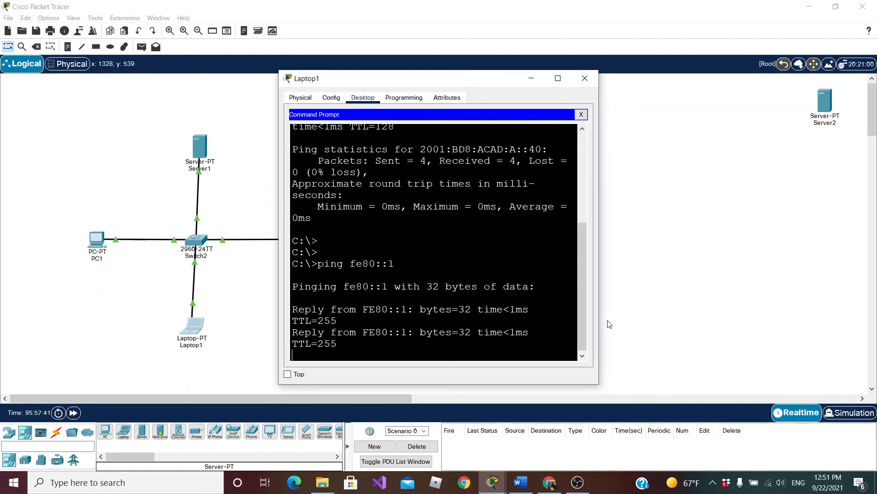
left_click_drag(601, 309, 863, 311)
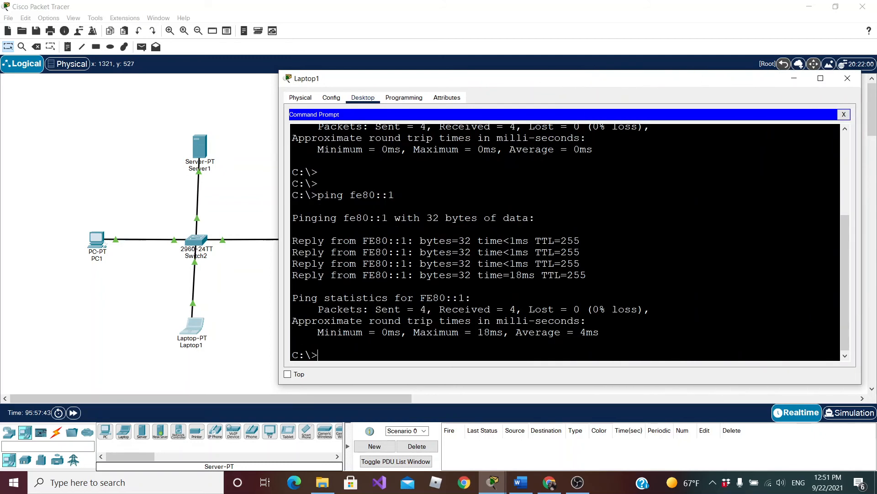
Try to ping 2001:db8:acad:A::1 from Laptop1 by editing the previous ping command
key("Up")
key("BackSpace")
key("BackSpace")
key("BackSpace")
key("BackSpace")
key("BackSpace")
key("BackSpace")
key("BackSpace")
type("2001:db8:acad:A")
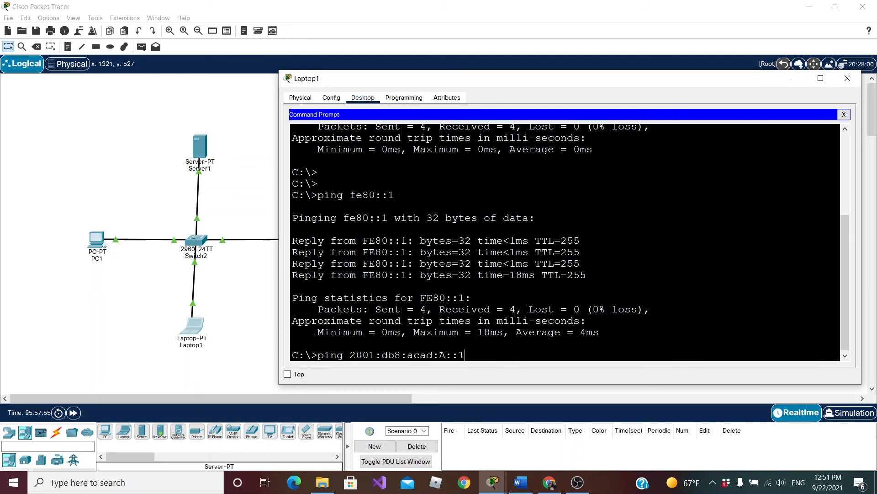
type("::1")
key("Return")
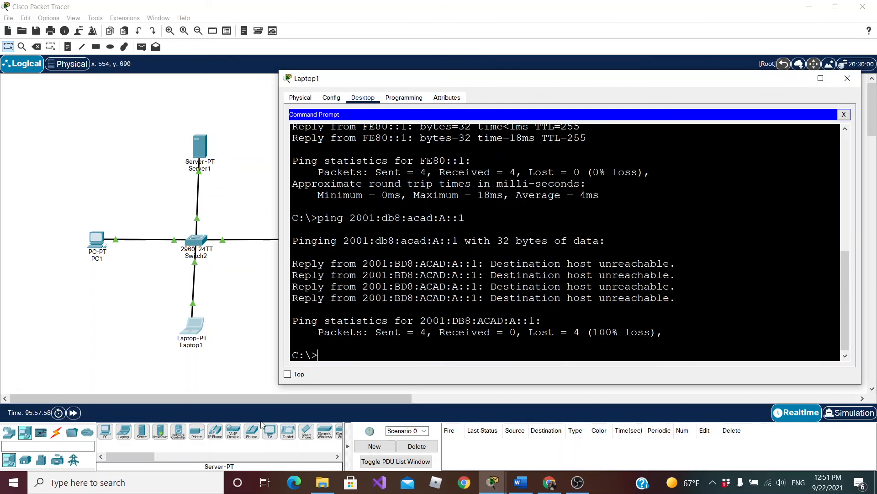
Switch to Word and copy R1's G0/1 address 2001:bd8:acad:A::1/64 from the IPv6 table, and return to Packet Tracer
left_click(521, 482)
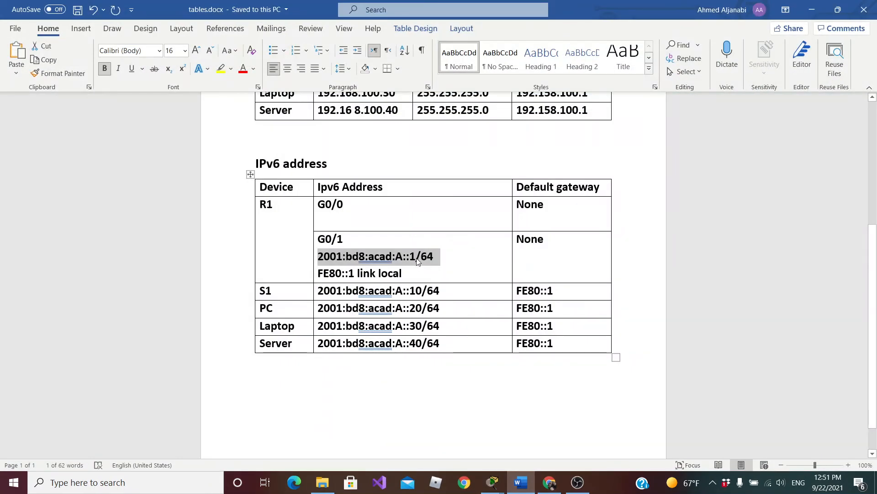
right_click(417, 260)
left_click(447, 223)
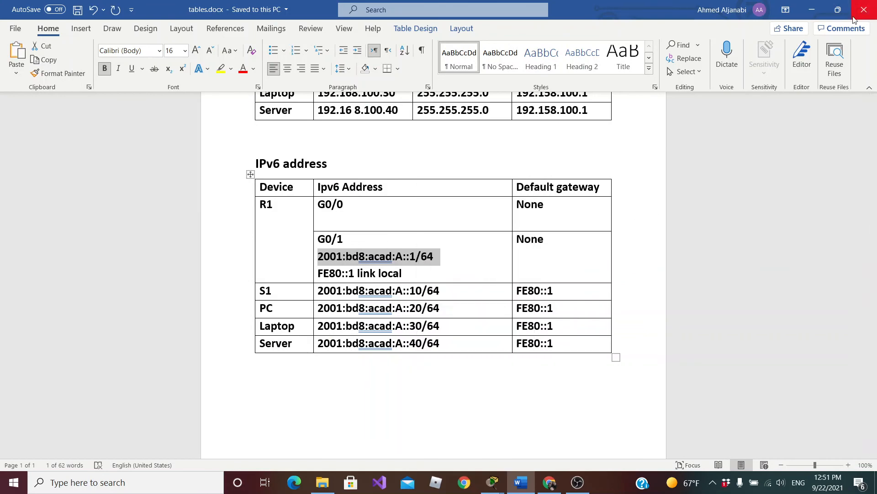
left_click(812, 9)
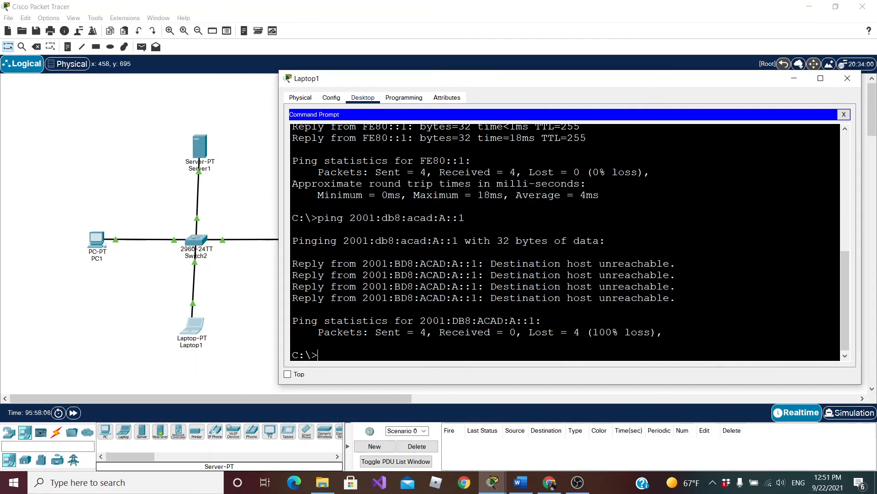
Ping 2001:bd8:acad:A::1 from Laptop1 using the copied address without its /64 prefix, check the pinged address, and close the Laptop1 window
key("Up")
key("BackSpace")
key("BackSpace")
key("BackSpace")
key("BackSpace")
key("BackSpace")
key("BackSpace")
key("BackSpace")
key("BackSpace")
key("BackSpace")
key("BackSpace")
key("BackSpace")
key("BackSpace")
key("BackSpace")
key("BackSpace")
key("BackSpace")
key("BackSpace")
key("BackSpace")
key("BackSpace")
right_click(362, 355)
left_click(388, 371)
key("BackSpace")
key("BackSpace")
key("BackSpace")
key("Return")
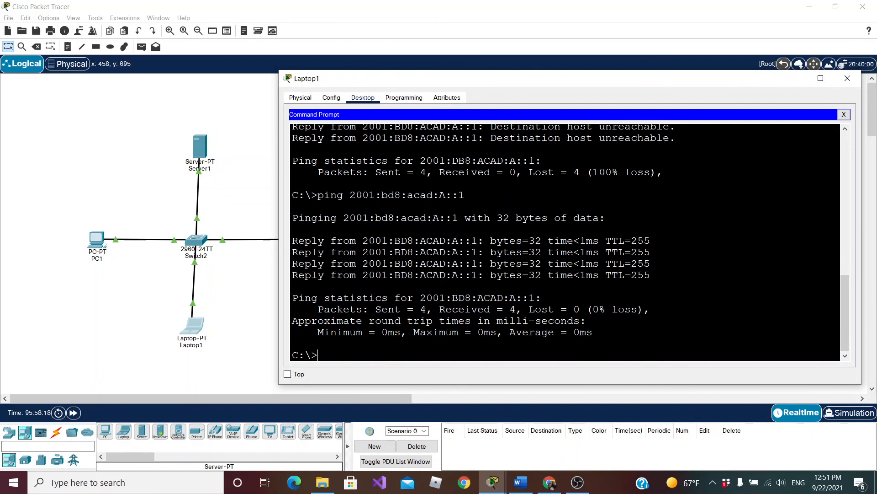
left_click_drag(344, 218, 458, 218)
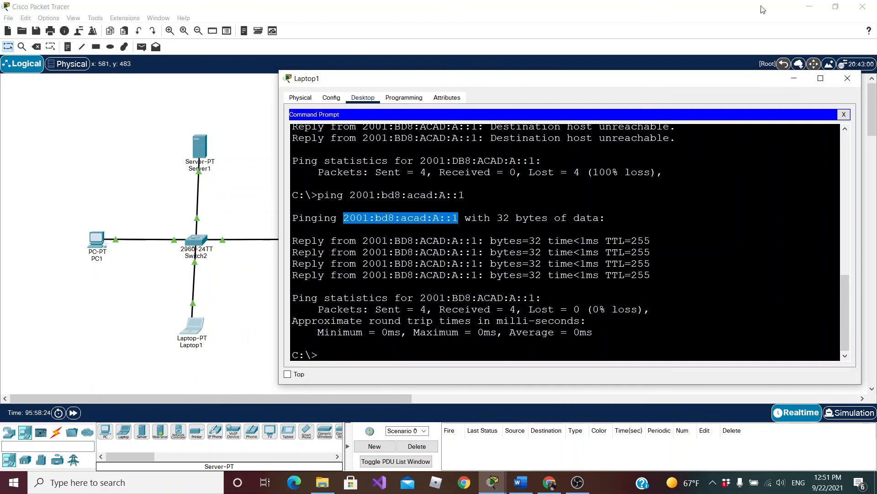
left_click(848, 78)
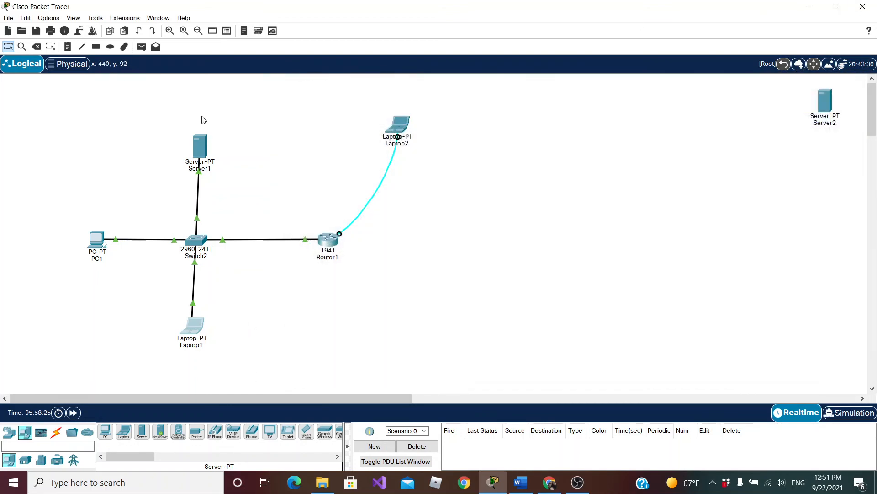
Ping the default gateway 192.168.100.1 from Server1's Command Prompt
left_click(201, 152)
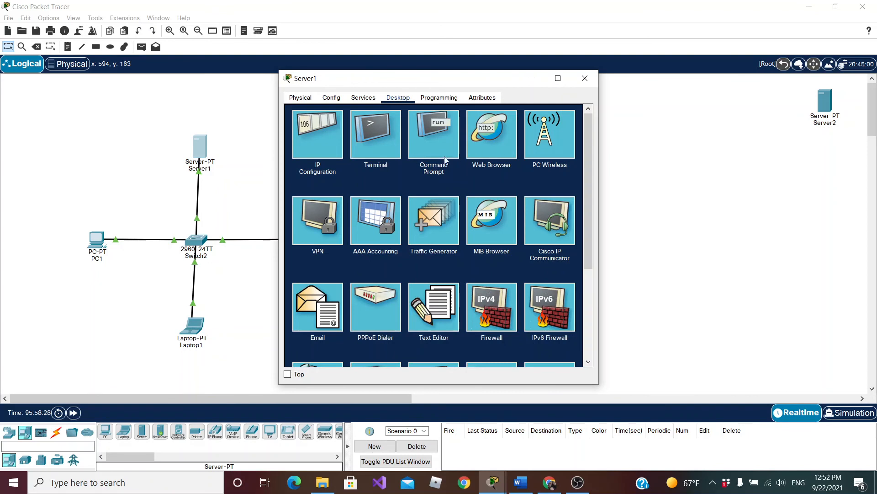
left_click(434, 135)
type("ping 192.1")
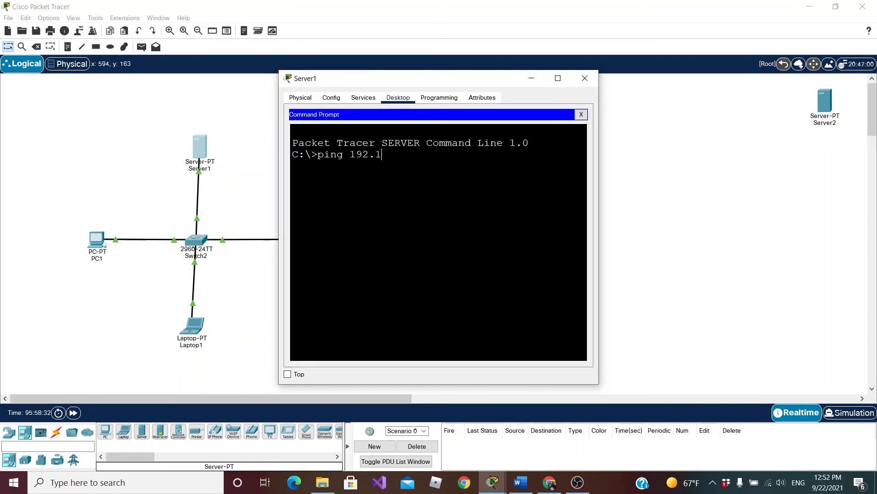
type("68.100.1")
key("Return")
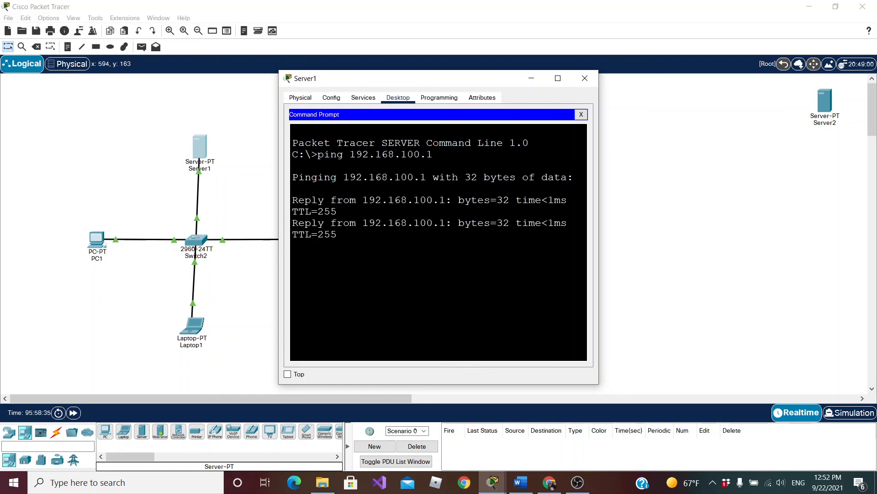